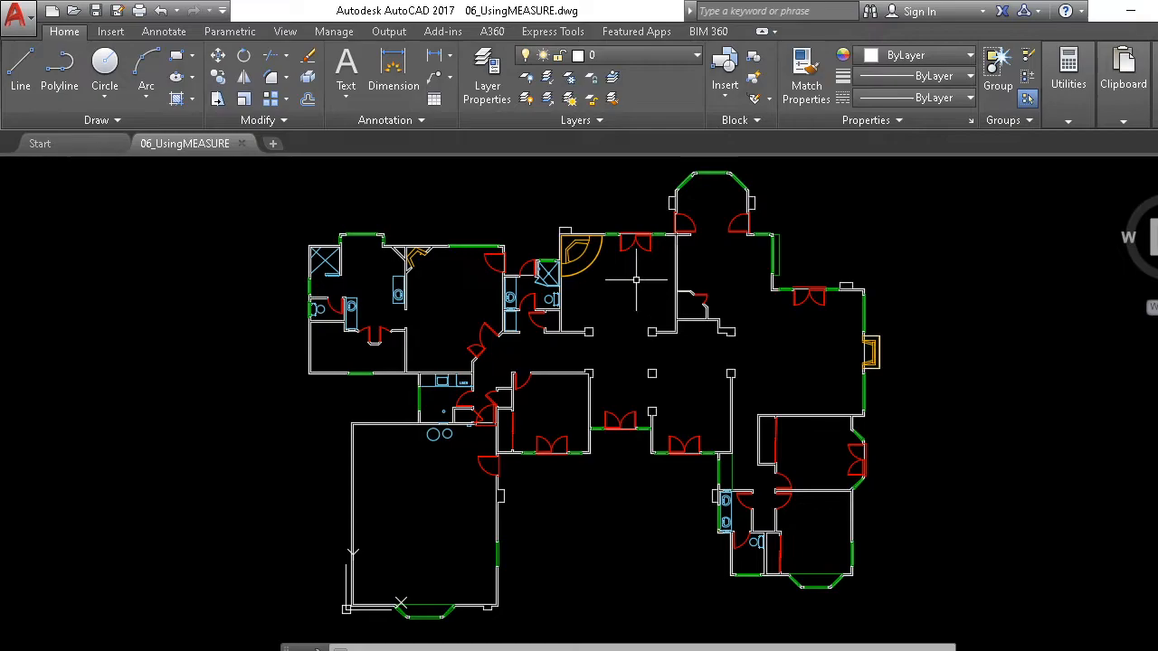
Step: Review which running object snap modes are enabled for the floor plan drawing
{"action": "middle_click_drag", "start_coordinate": [624, 305], "coordinate": [611, 302]}
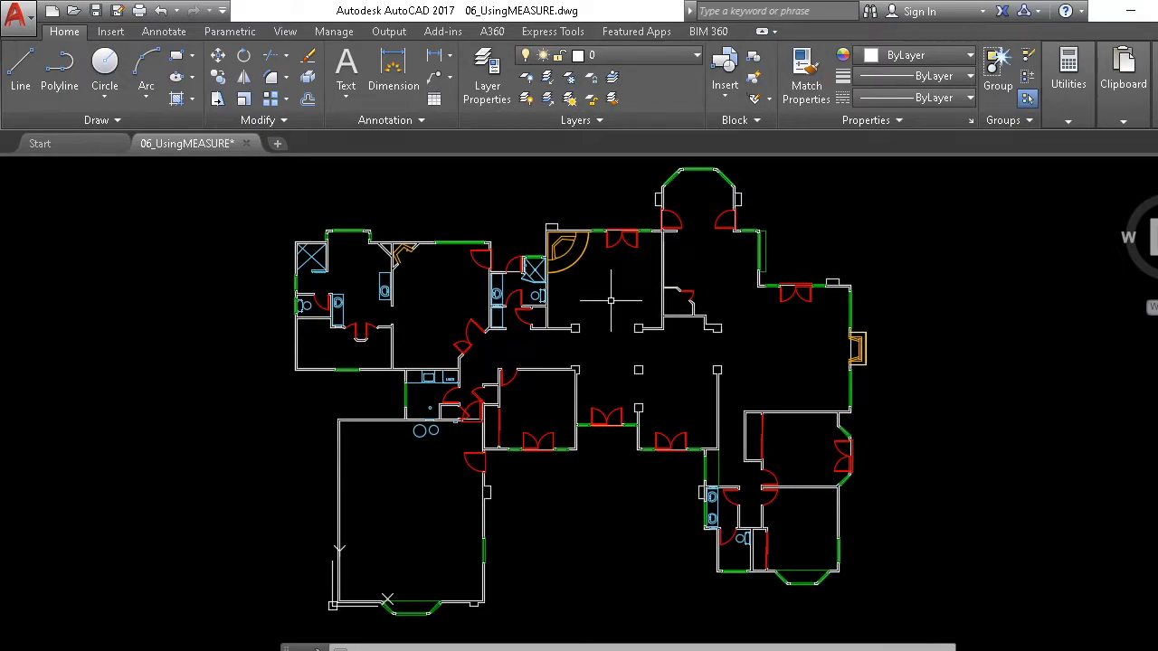
{"action": "right_click", "coordinate": [937, 648]}
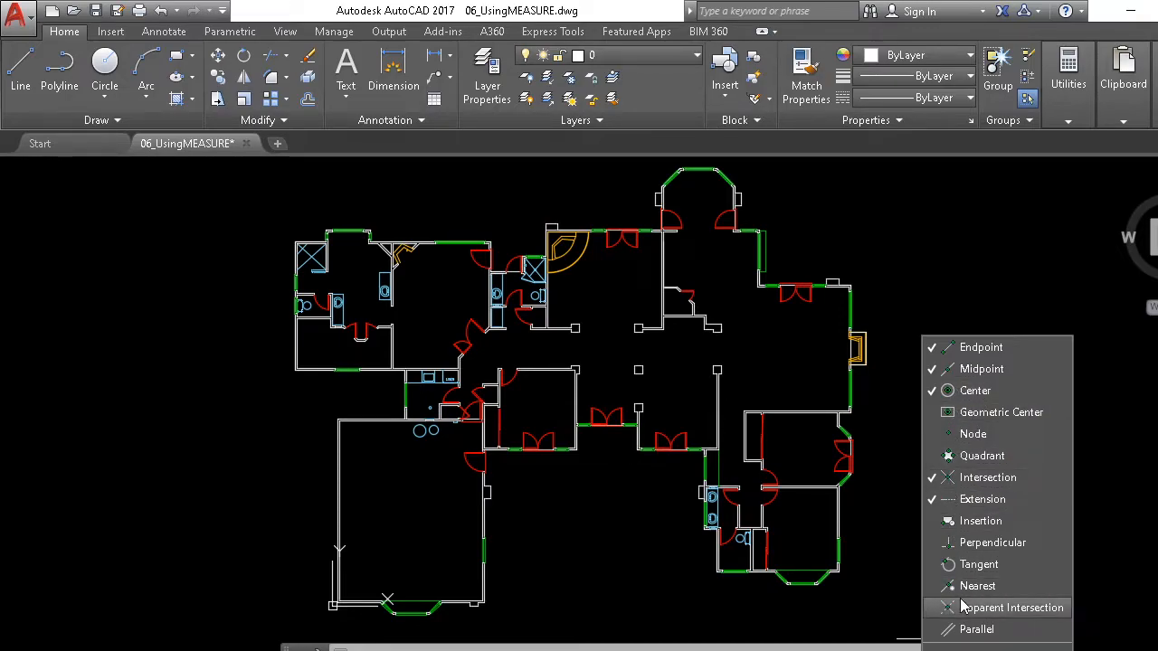
{"action": "left_click", "coordinate": [894, 604]}
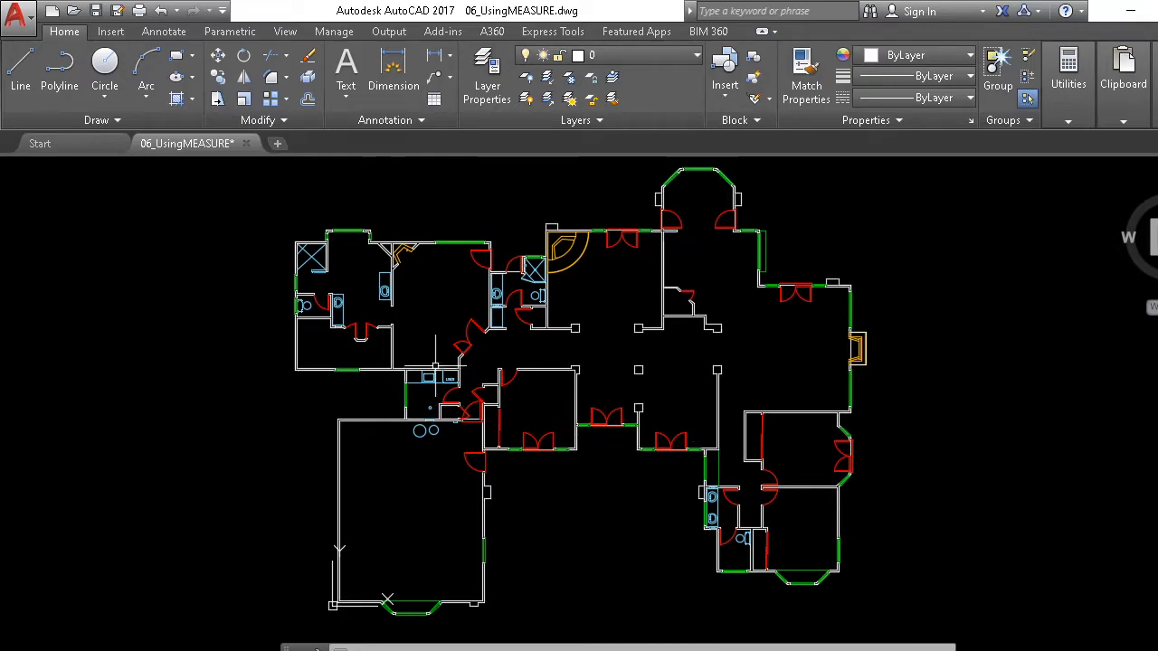
{"action": "left_click", "coordinate": [948, 635]}
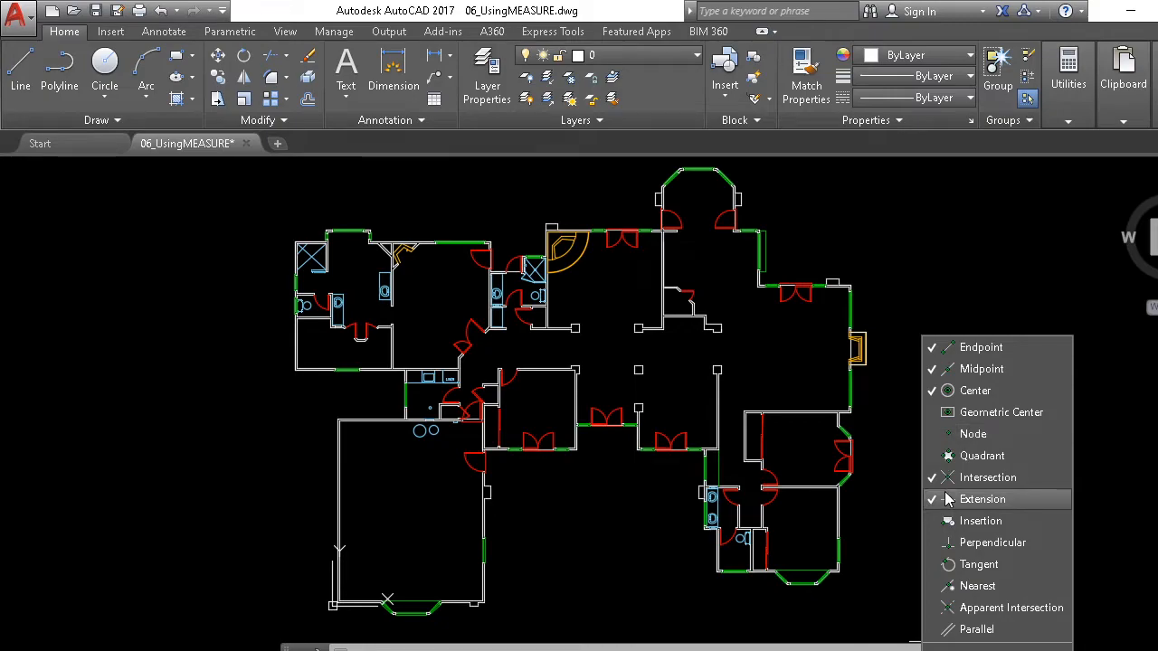
{"action": "left_click", "coordinate": [902, 487]}
{"action": "middle_click_drag", "start_coordinate": [924, 442], "coordinate": [924, 403]}
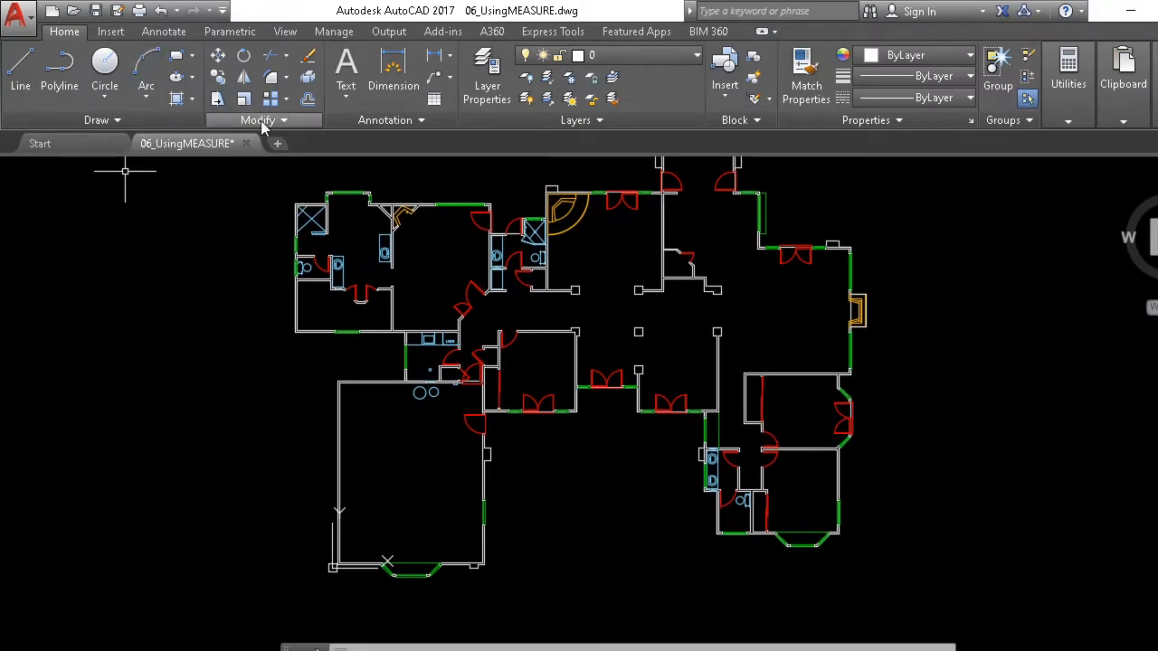
{"action": "left_click", "coordinate": [1068, 121]}
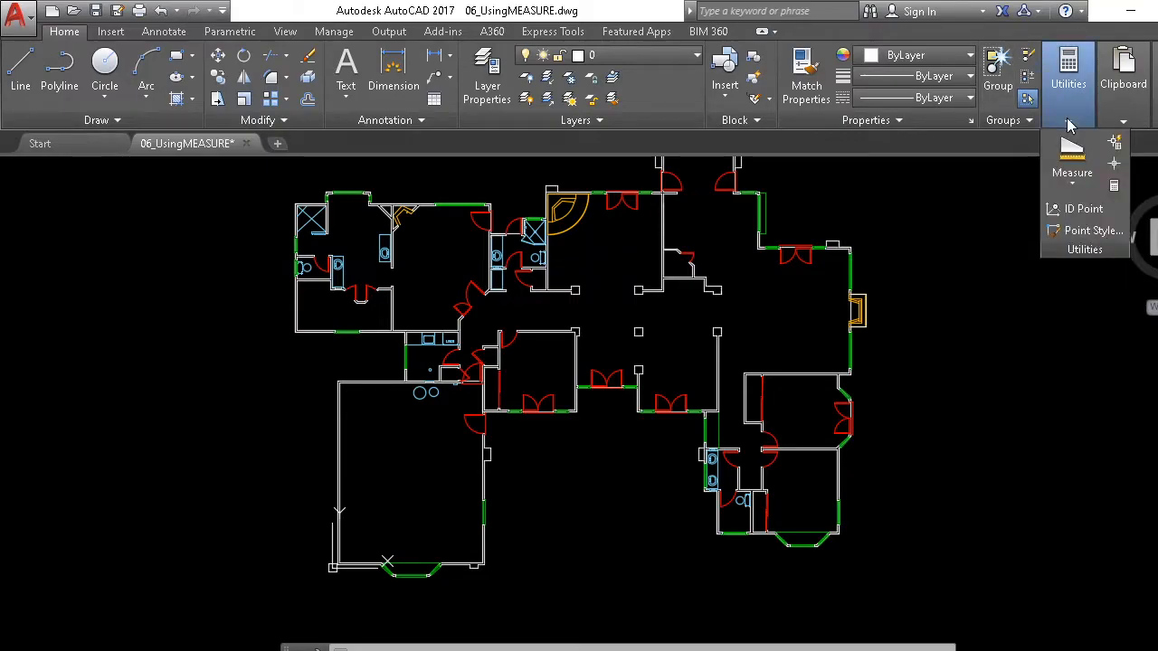
{"action": "mouse_move", "coordinate": [1094, 103]}
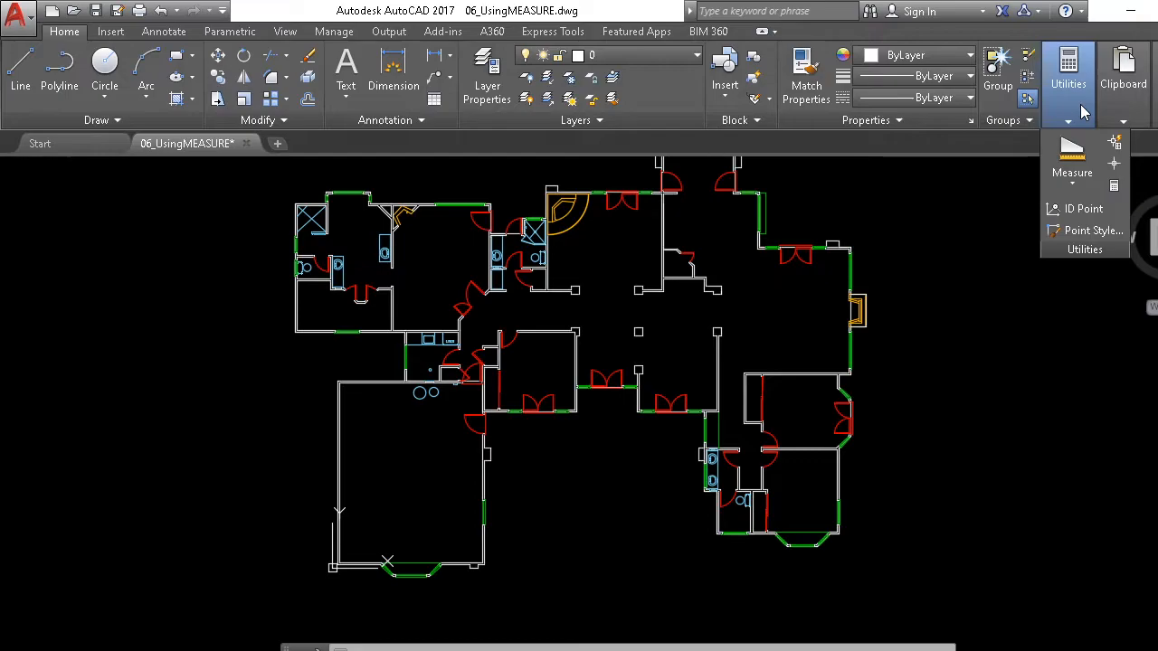
{"action": "left_click", "coordinate": [1073, 185]}
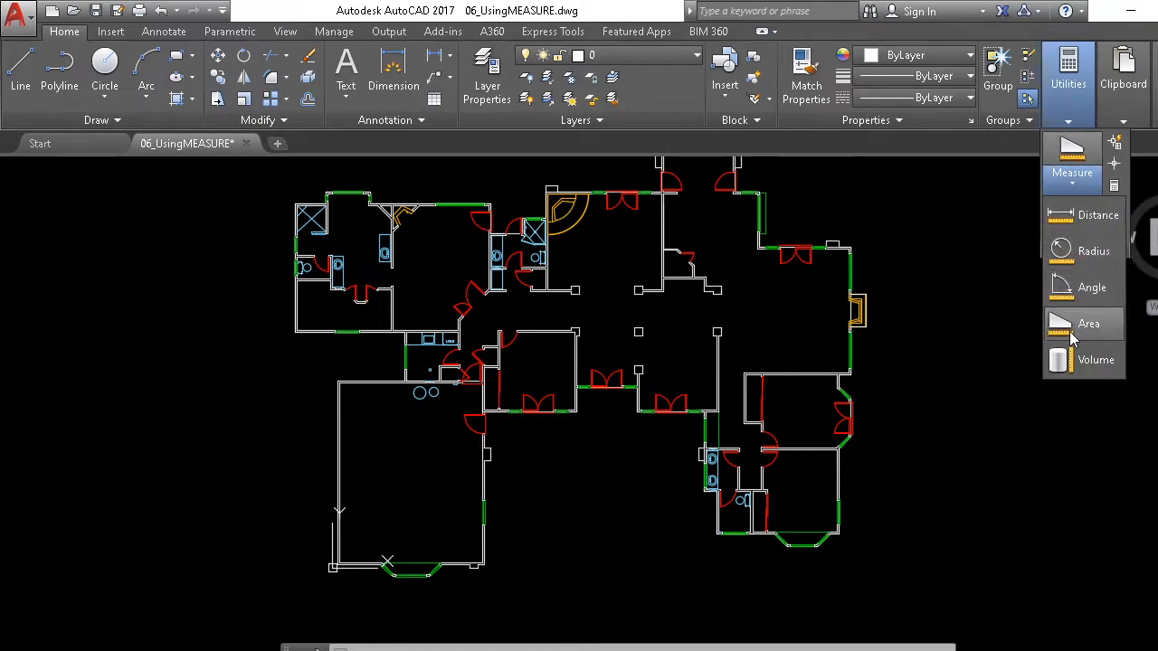
{"action": "left_click", "coordinate": [1068, 214]}
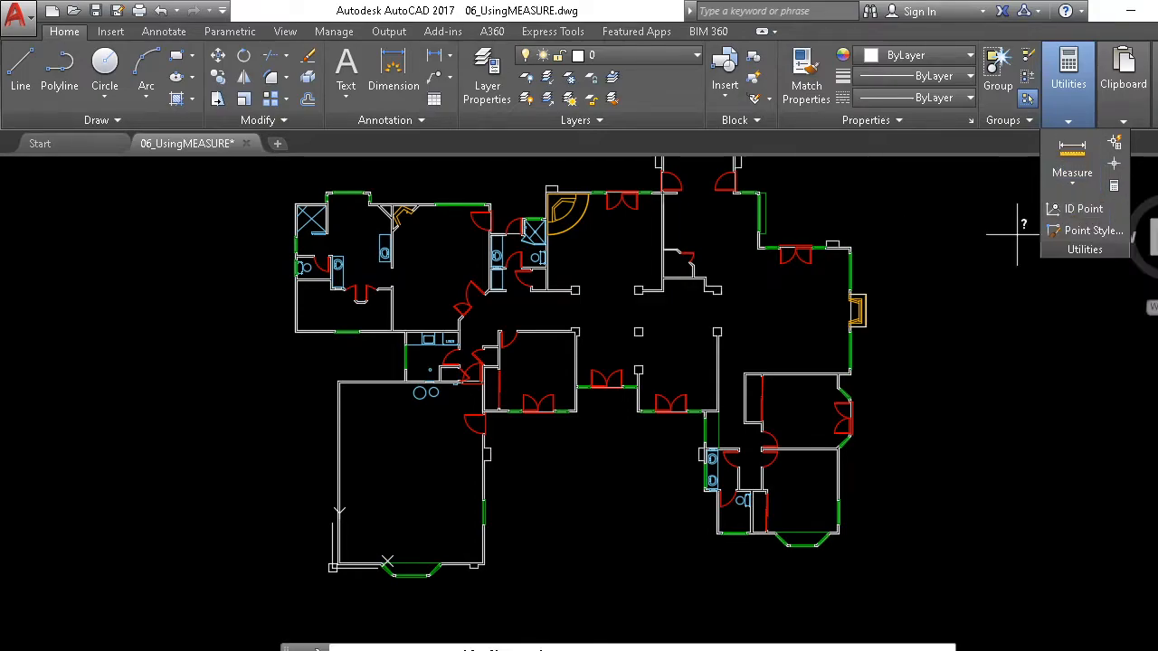
{"action": "scroll", "coordinate": [569, 334], "scroll_direction": "up", "scroll_amount": 4}
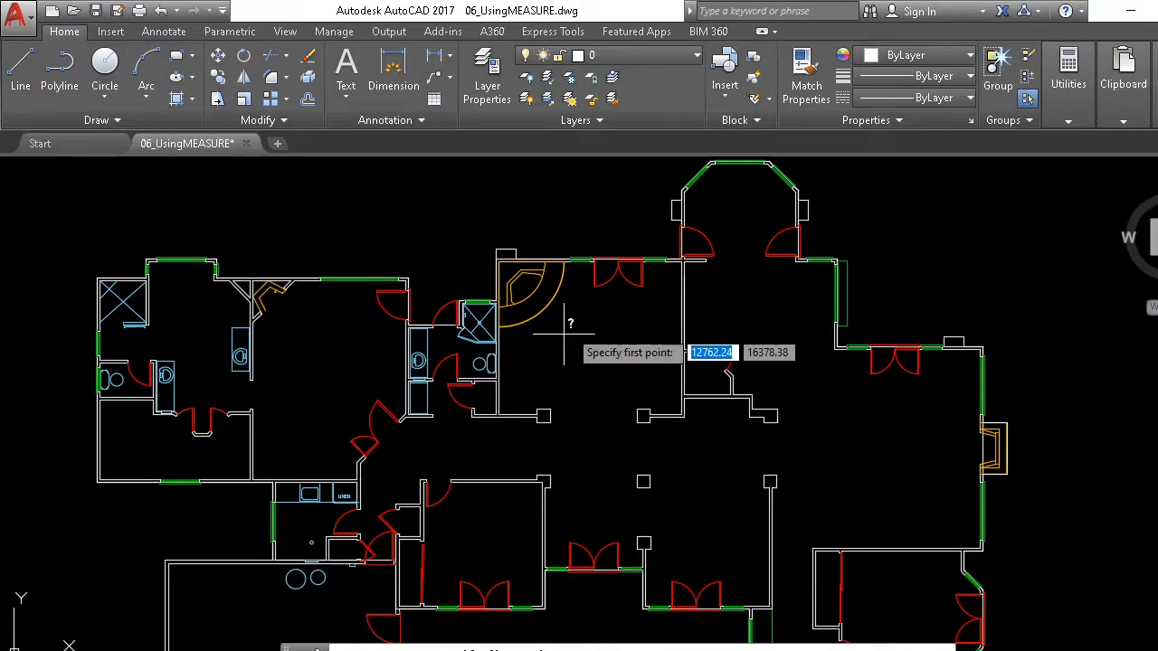
{"action": "scroll", "coordinate": [755, 398], "scroll_direction": "down", "scroll_amount": 3}
{"action": "middle_click_drag", "start_coordinate": [667, 289], "coordinate": [572, 364]}
{"action": "scroll", "coordinate": [650, 302], "scroll_direction": "up", "scroll_amount": 3}
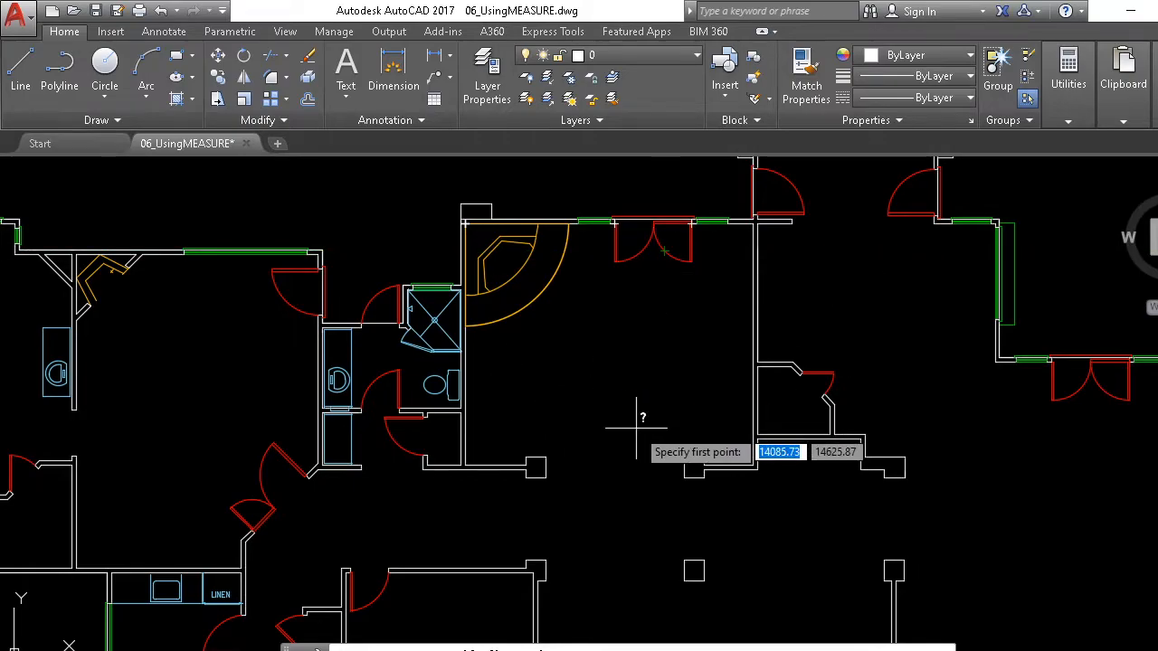
Step: Measure the distance between the inner faces of the side walls at the lower end of the room with the corner fireplace
{"action": "left_click", "coordinate": [1069, 99]}
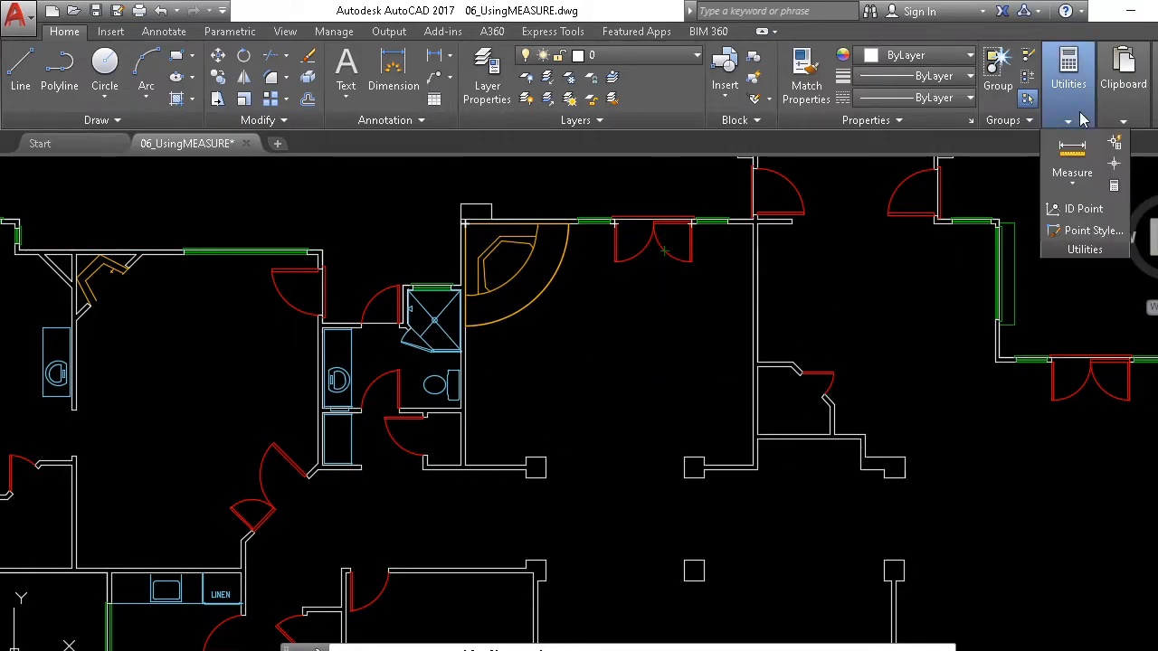
{"action": "left_click", "coordinate": [1072, 177]}
{"action": "left_click", "coordinate": [1074, 216]}
{"action": "scroll", "coordinate": [762, 425], "scroll_direction": "up", "scroll_amount": 1}
{"action": "mouse_move", "coordinate": [718, 433]}
{"action": "middle_mouse_down"}
{"action": "mouse_move", "coordinate": [682, 308]}
{"action": "mouse_move", "coordinate": [708, 423]}
{"action": "middle_mouse_up"}
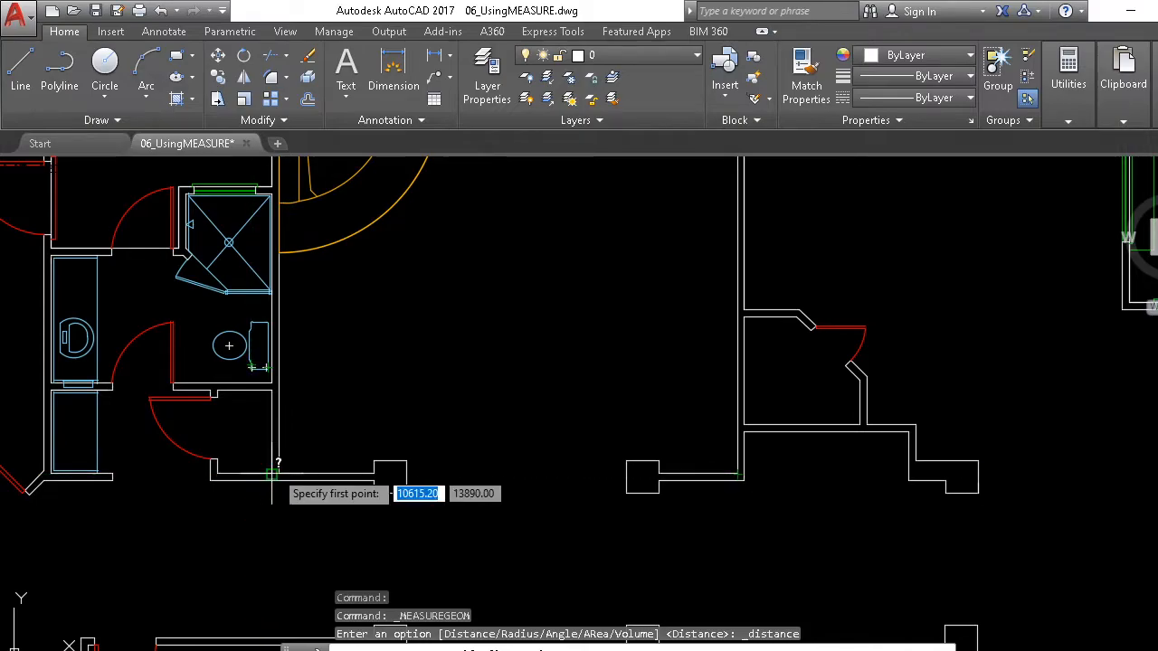
{"action": "left_click", "coordinate": [738, 474]}
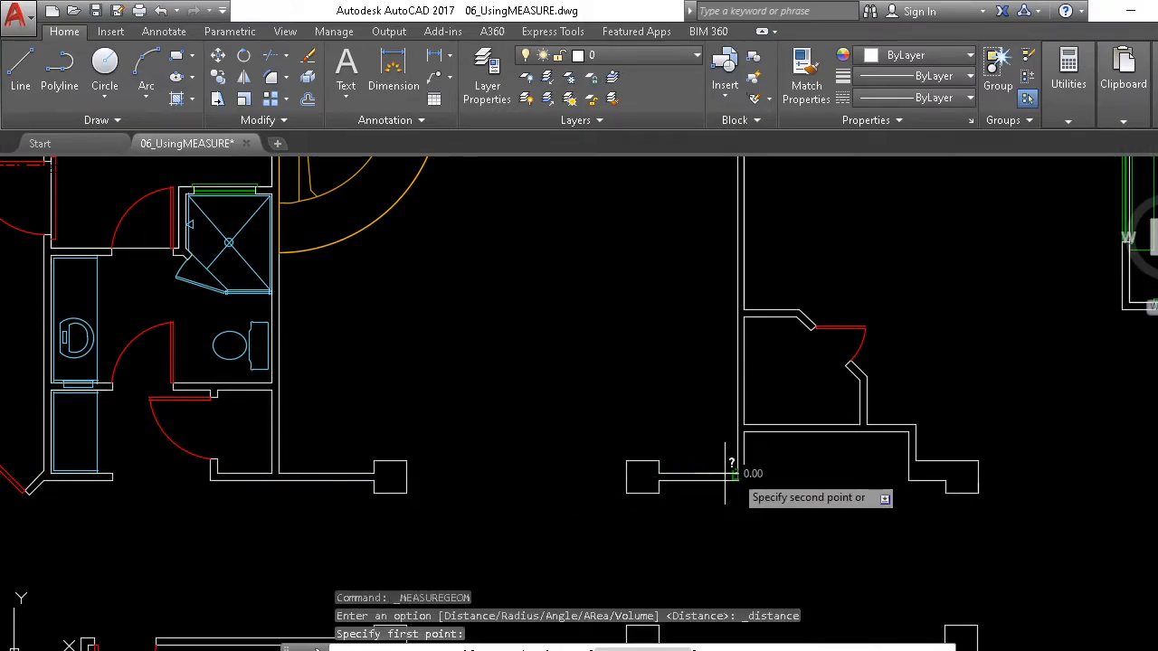
{"action": "left_click", "coordinate": [281, 474]}
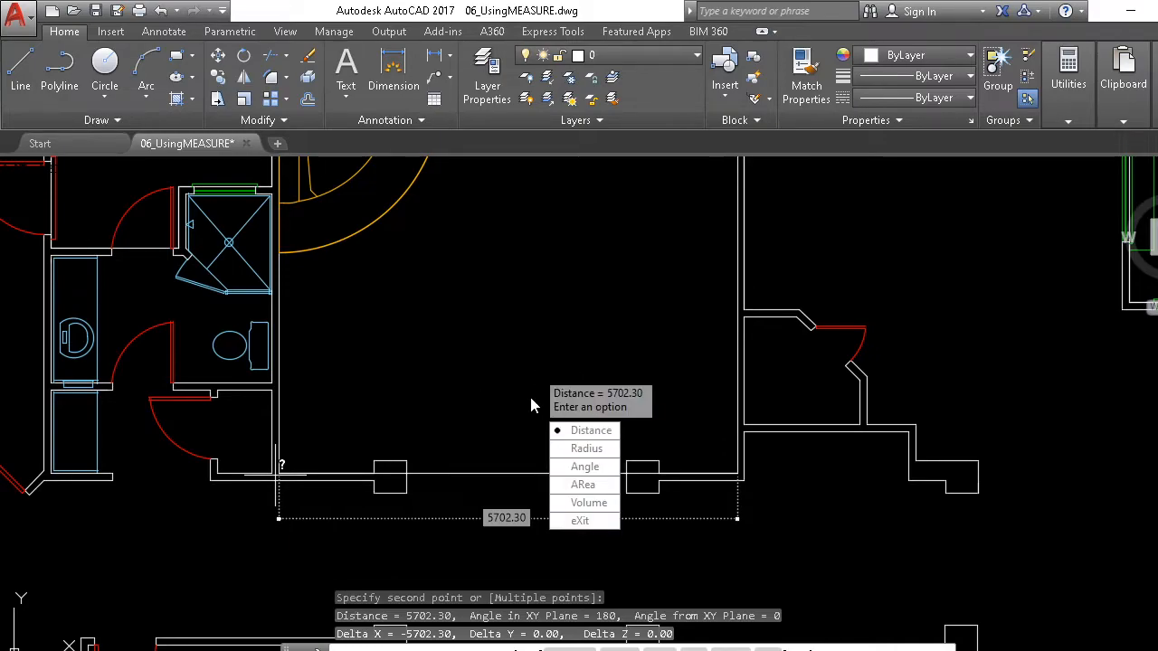
{"action": "key", "text": "Escape"}
Step: Measure the angle between the fireplace room's right-hand wall line and its upper wall line
{"action": "scroll", "coordinate": [593, 361], "scroll_direction": "down", "scroll_amount": 2}
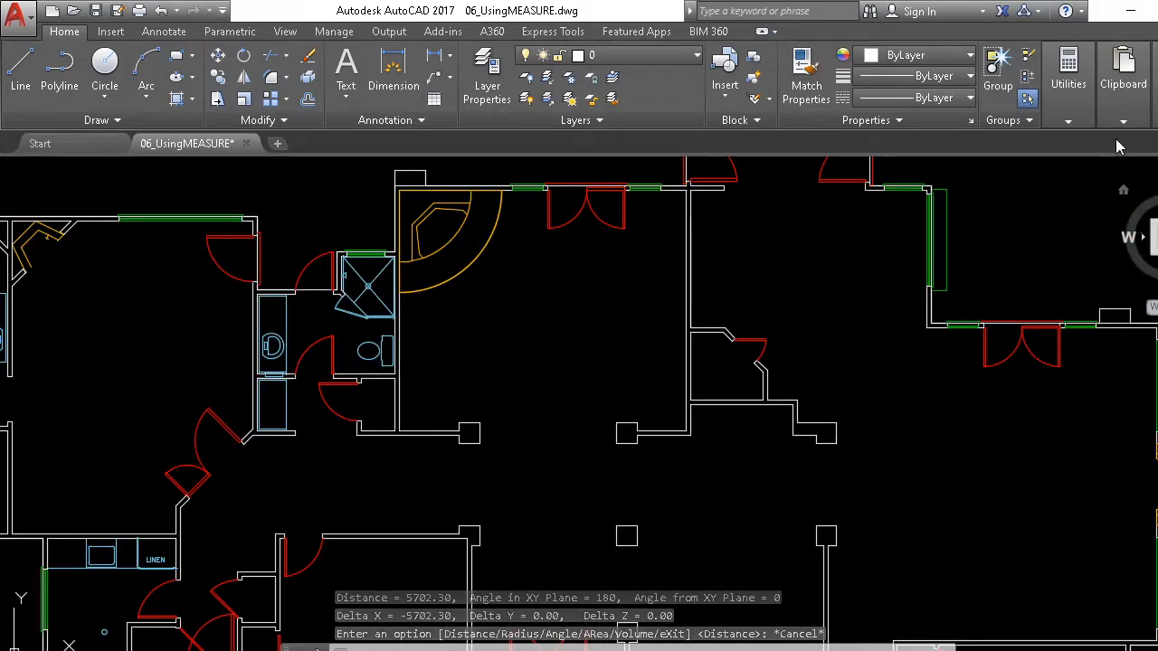
{"action": "left_click", "coordinate": [1069, 82]}
{"action": "left_click", "coordinate": [1067, 177]}
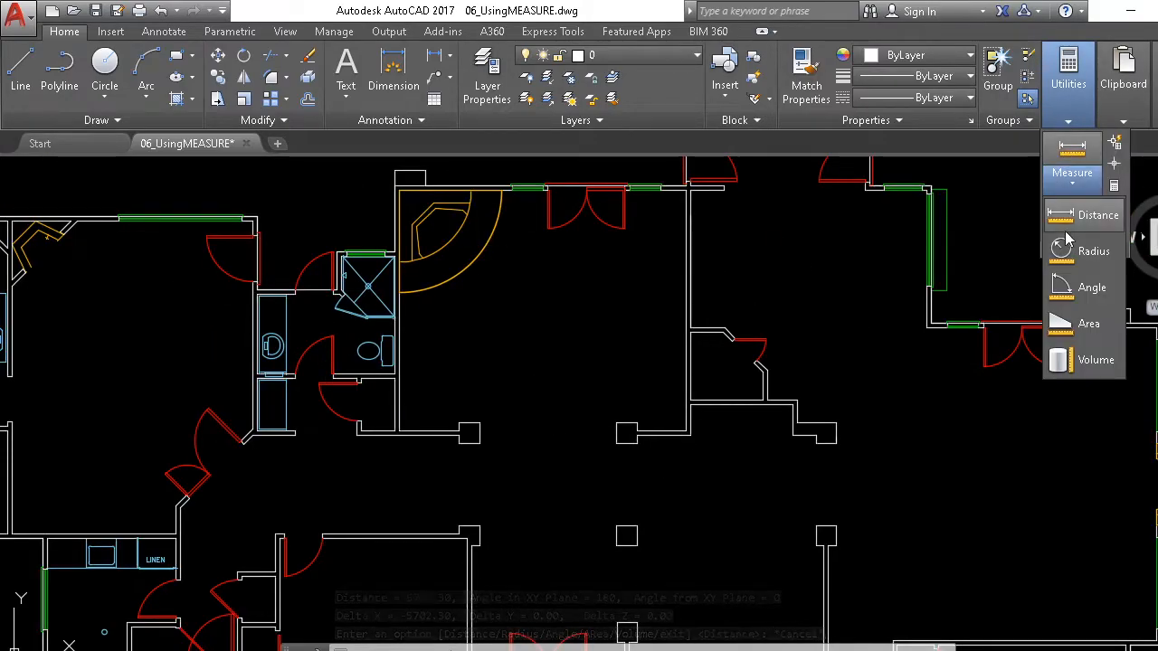
{"action": "left_click", "coordinate": [1069, 288]}
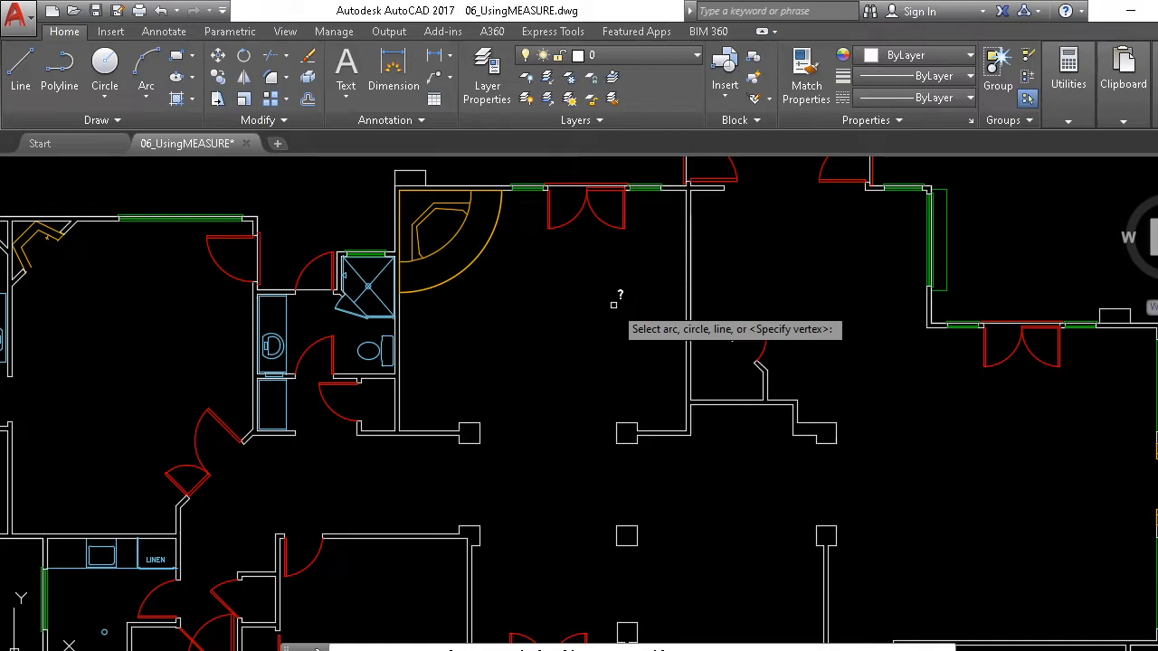
{"action": "middle_click_drag", "start_coordinate": [599, 313], "coordinate": [545, 342]}
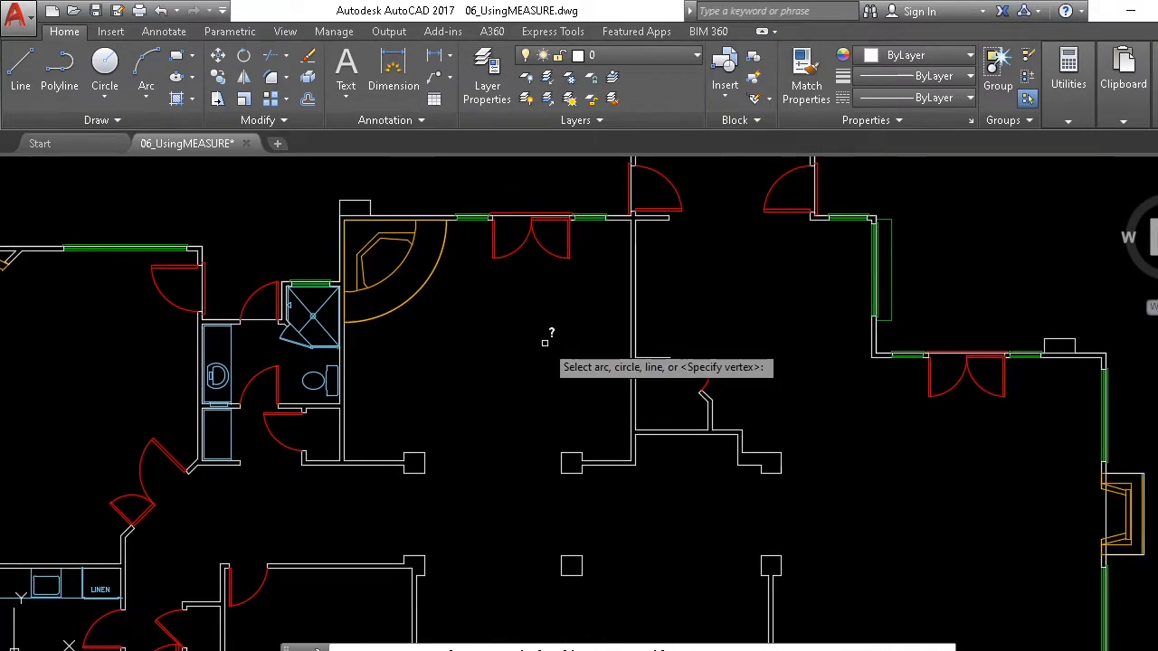
{"action": "scroll", "coordinate": [544, 342], "scroll_direction": "up", "scroll_amount": 2}
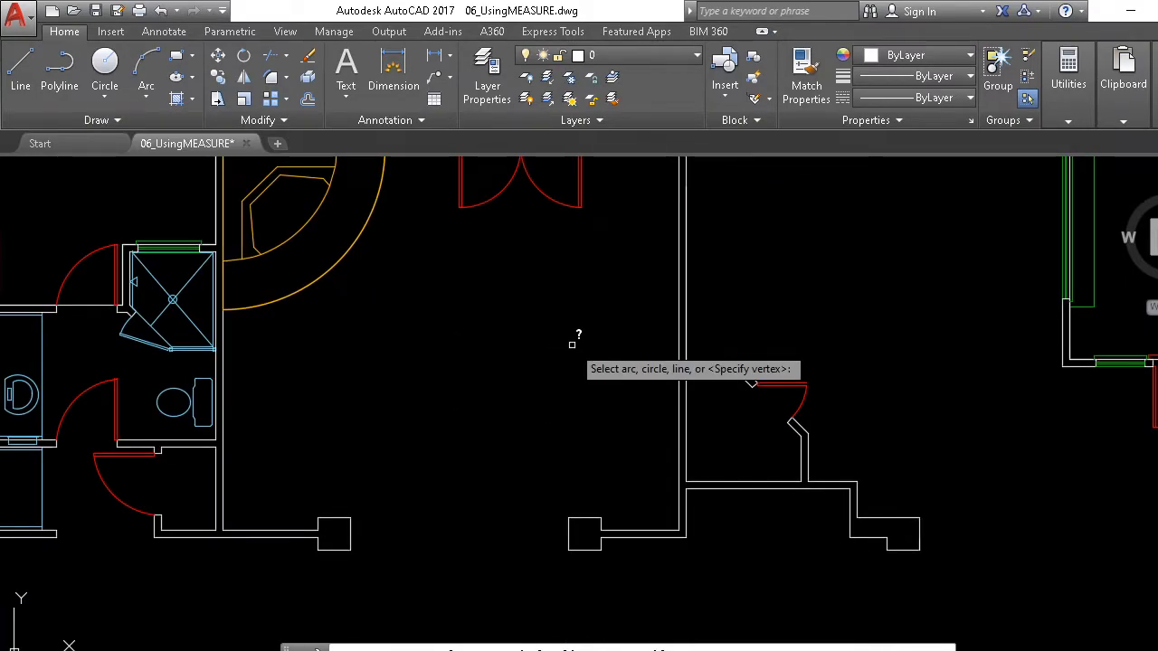
{"action": "middle_click_drag", "start_coordinate": [562, 286], "coordinate": [492, 376]}
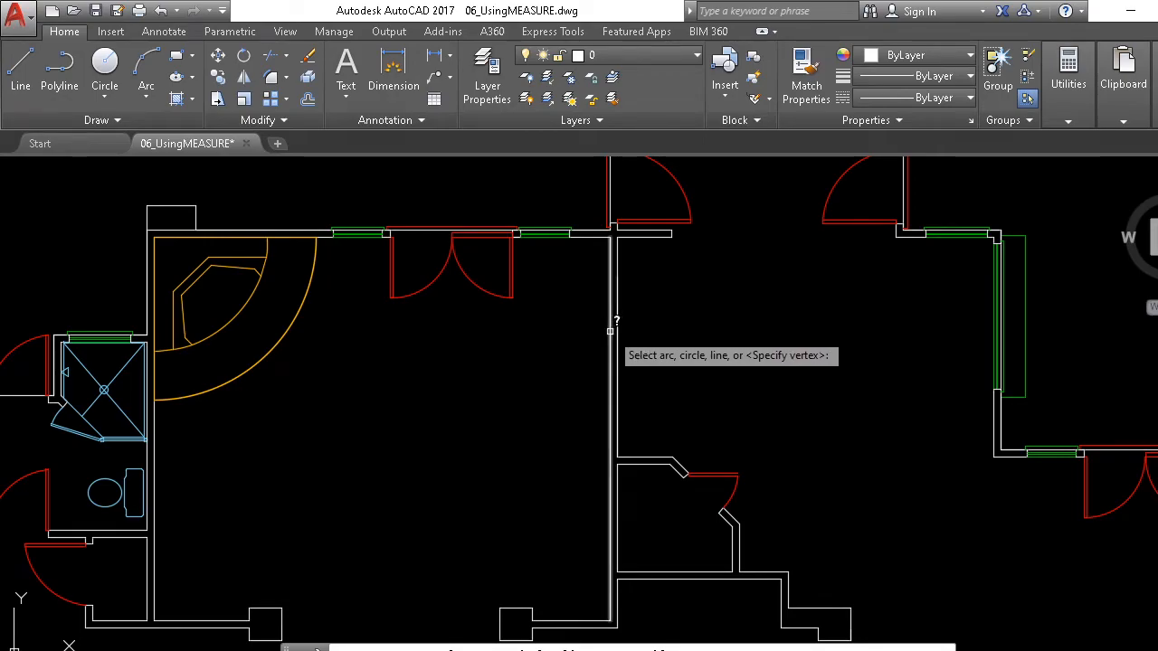
{"action": "left_click", "coordinate": [609, 332]}
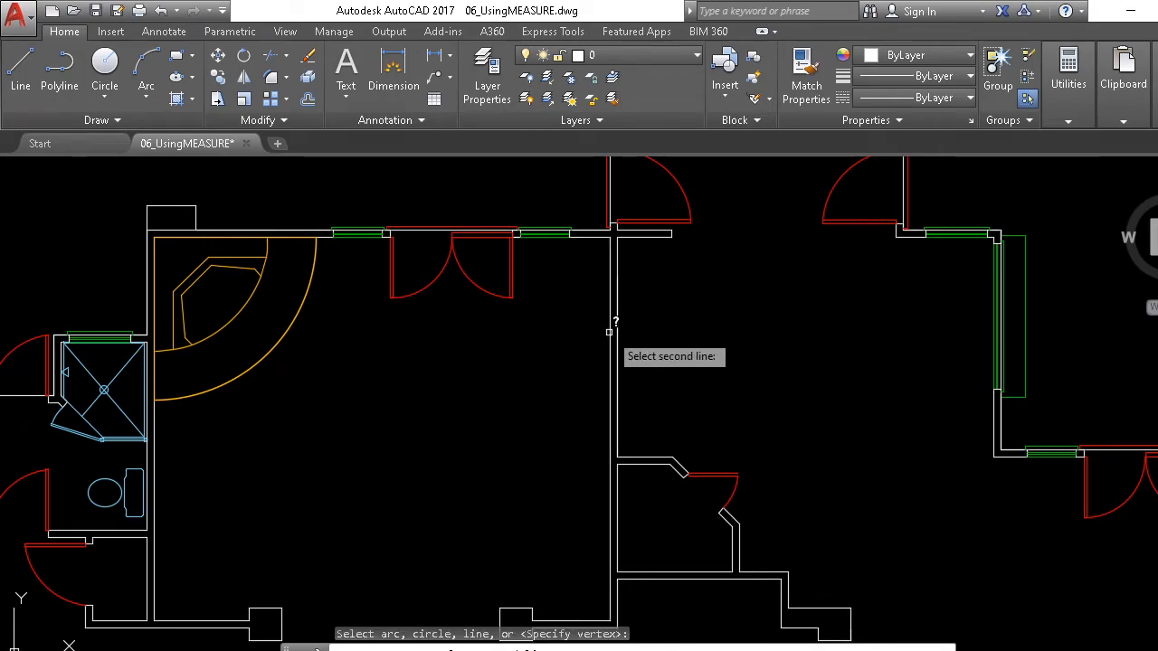
{"action": "left_click", "coordinate": [592, 235]}
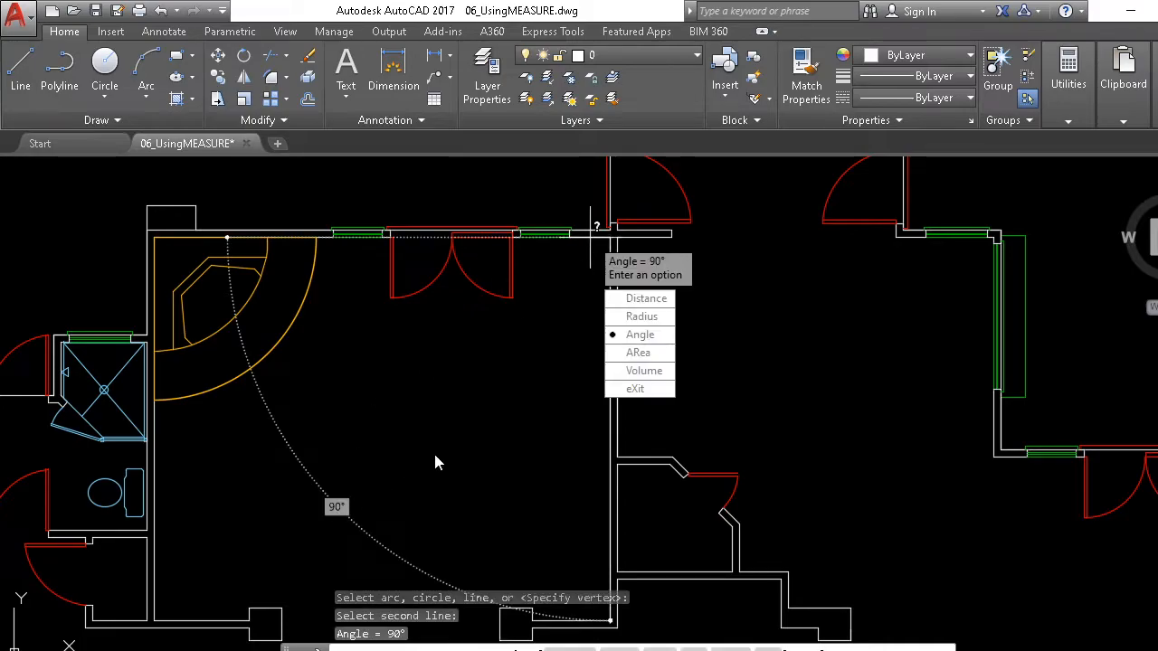
{"action": "key", "text": "Escape"}
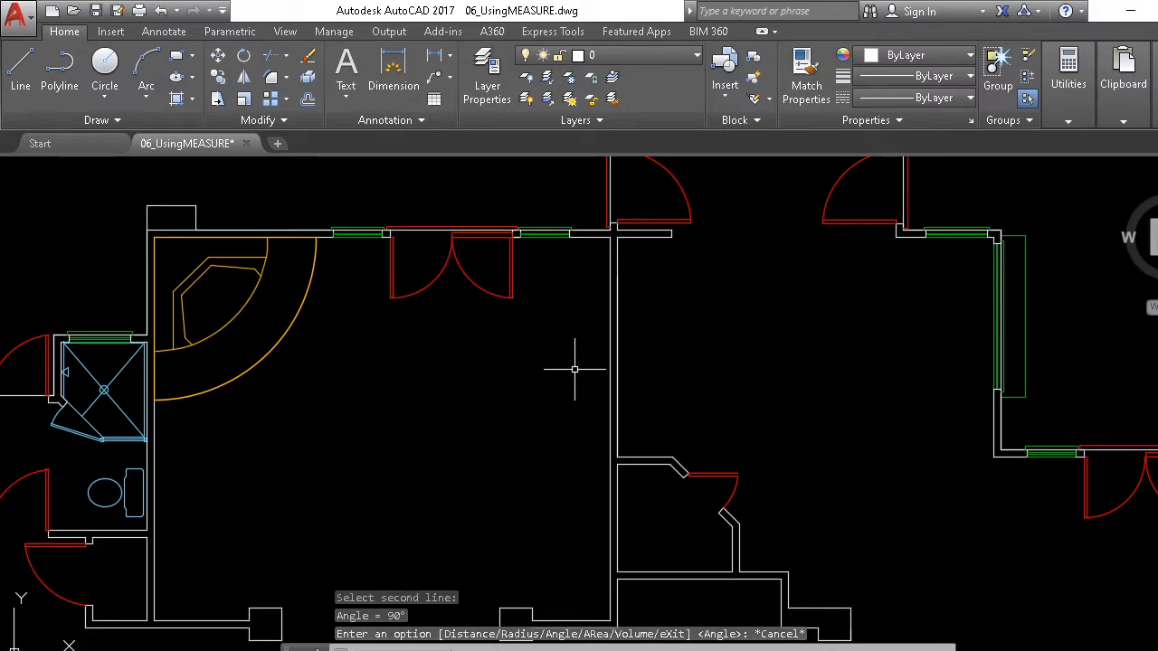
{"action": "left_click", "coordinate": [1068, 81]}
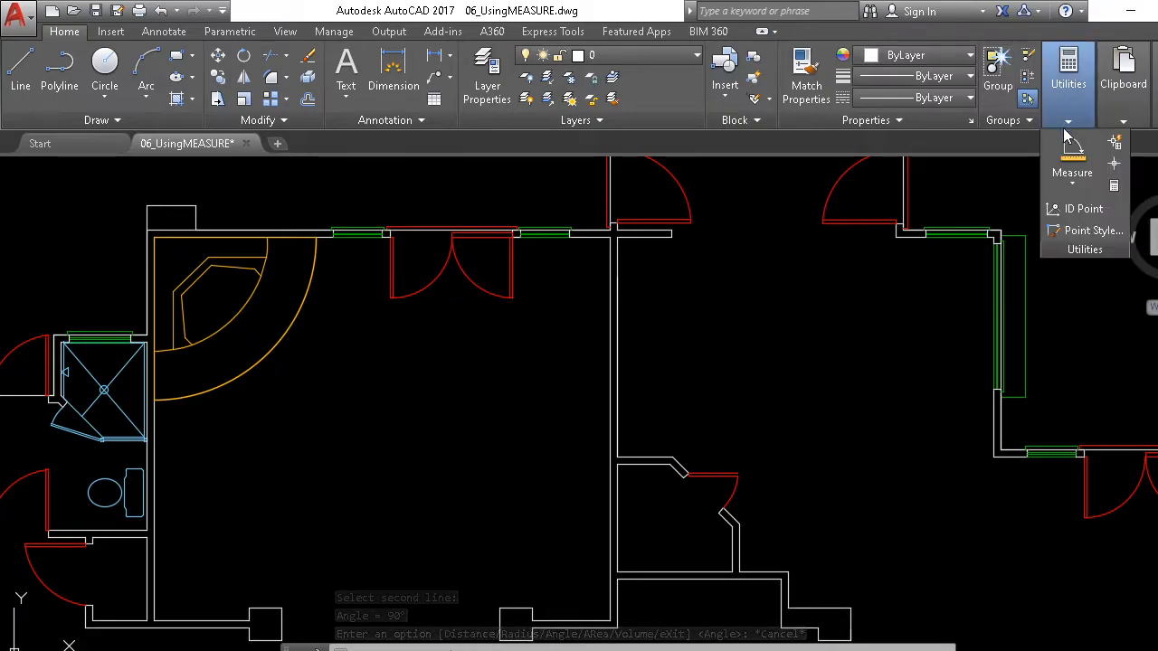
{"action": "left_click", "coordinate": [1072, 179]}
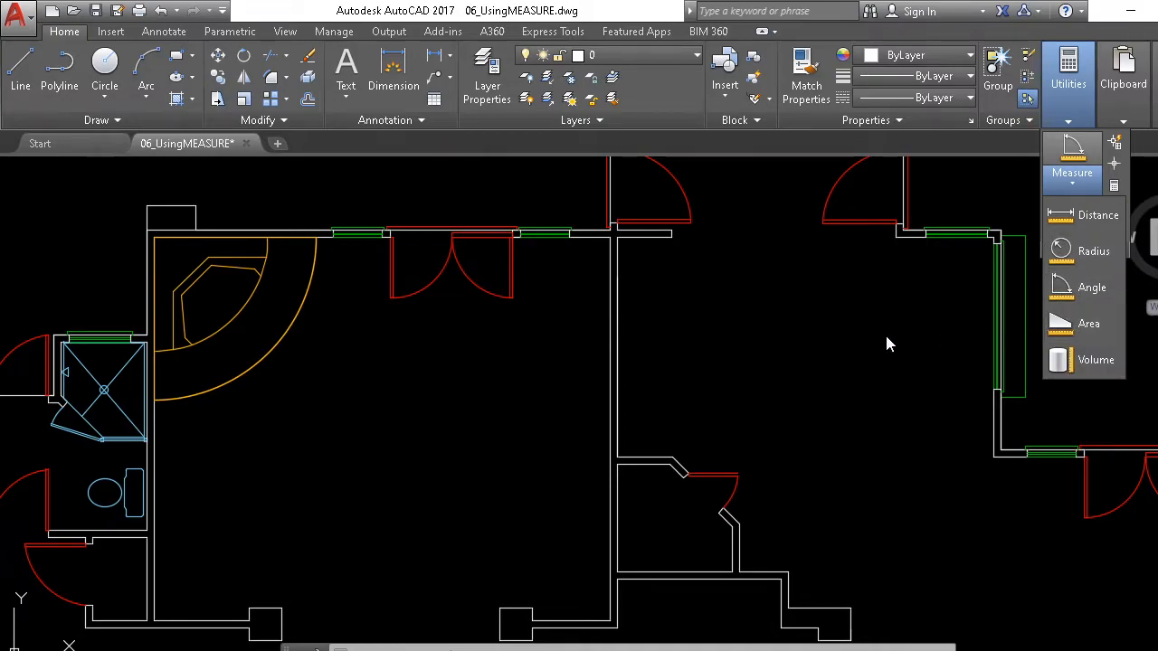
{"action": "left_click", "coordinate": [438, 410]}
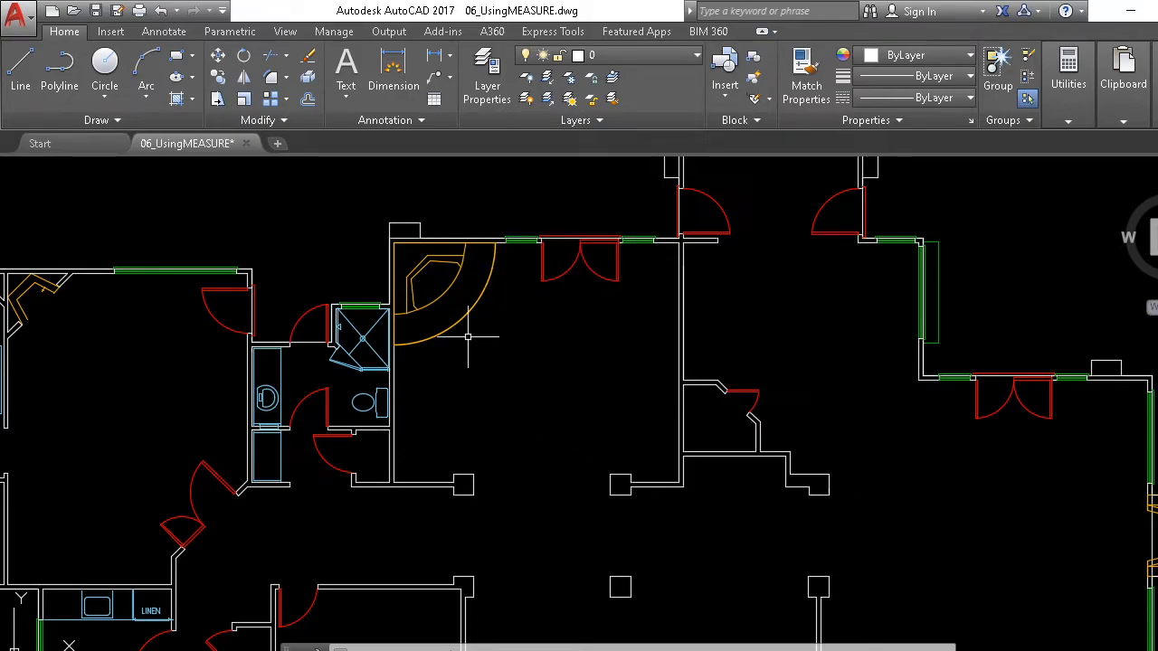
Step: Start a polyline at the fireplace room's upper-left inner corner and draw its first segment, 2032 long, along the upper wall to the hearth arc's end
{"action": "middle_click_drag", "start_coordinate": [468, 336], "coordinate": [544, 373]}
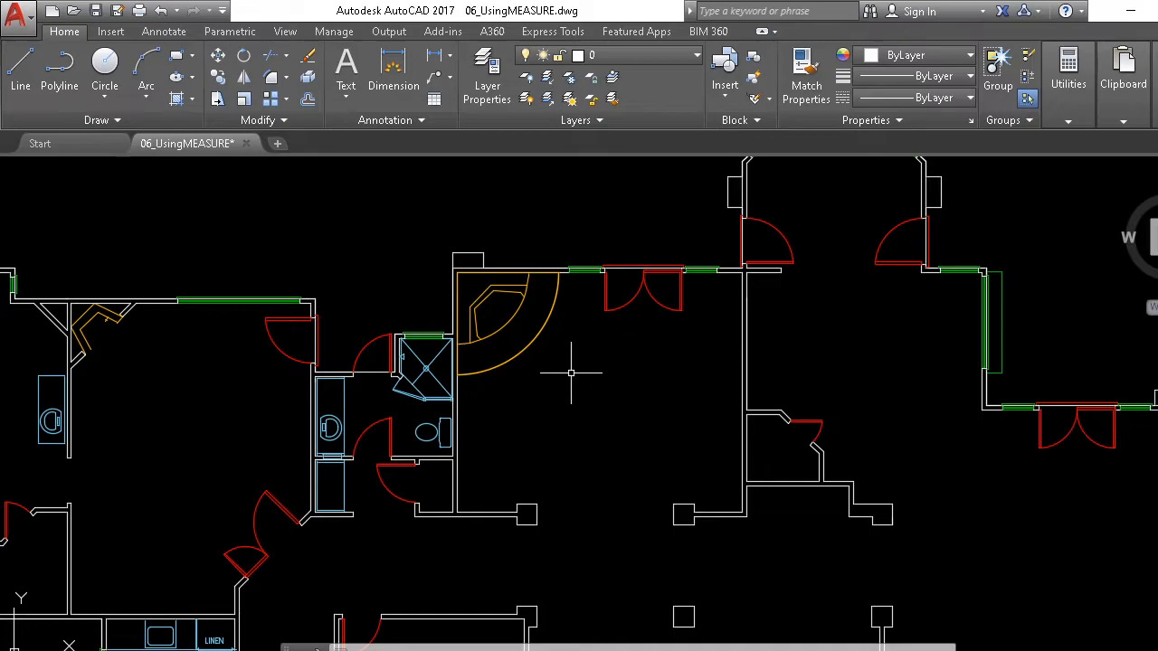
{"action": "middle_click_drag", "start_coordinate": [571, 372], "coordinate": [548, 365]}
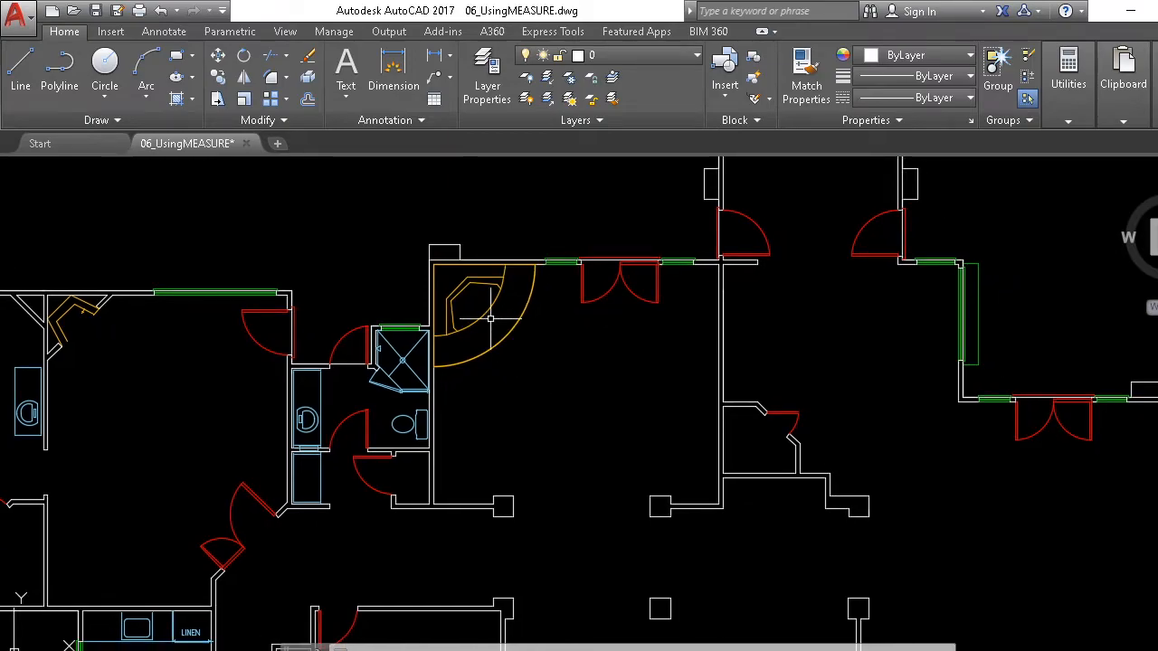
{"action": "scroll", "coordinate": [493, 320], "scroll_direction": "up", "scroll_amount": 2}
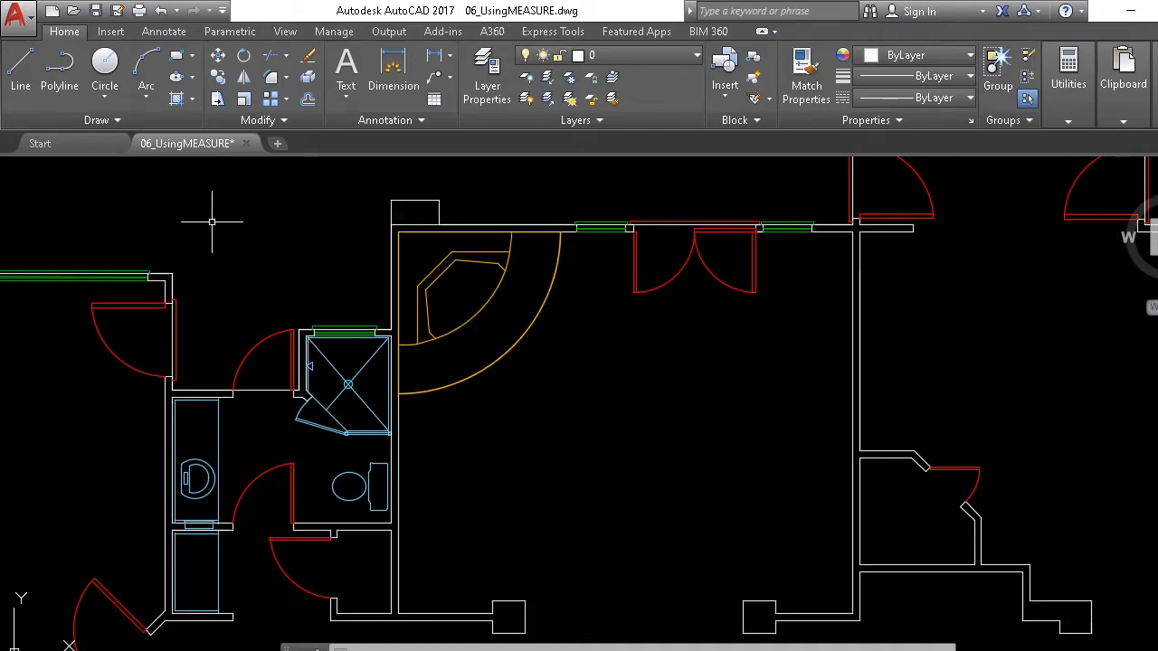
{"action": "left_click", "coordinate": [69, 81]}
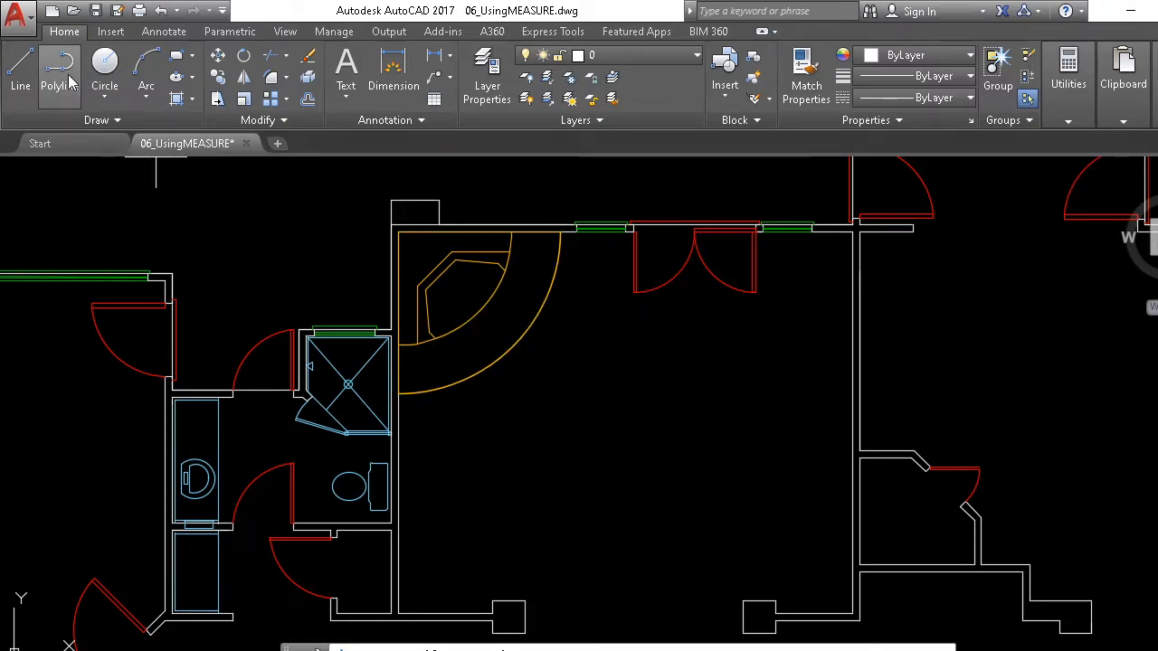
{"action": "left_click", "coordinate": [396, 232]}
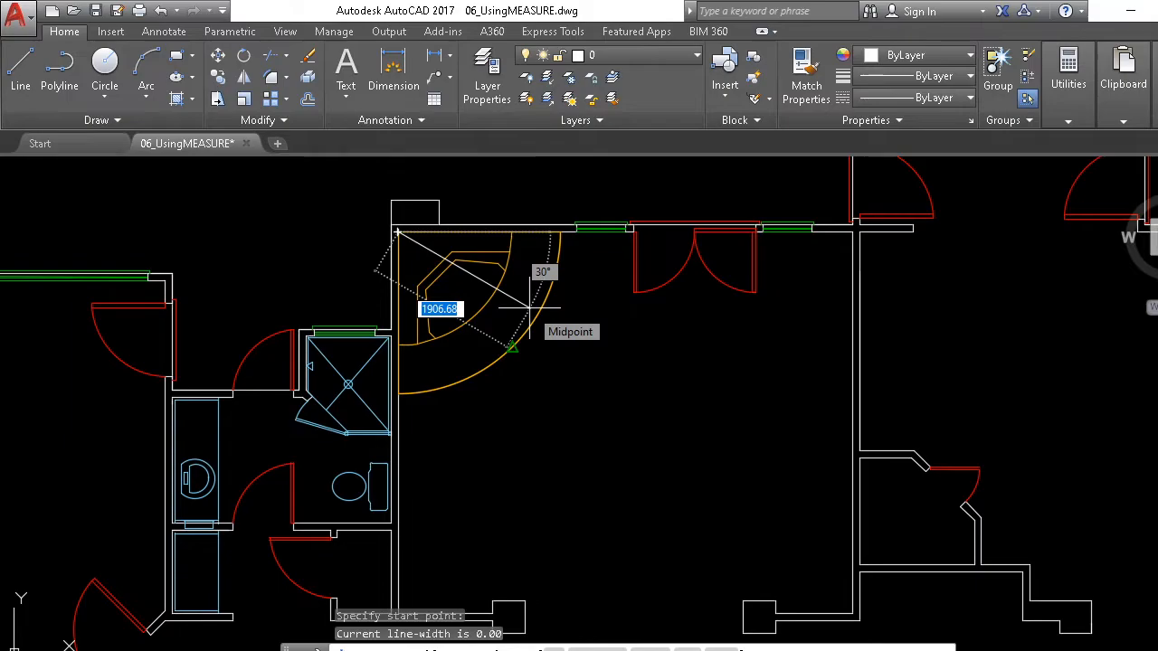
{"action": "scroll", "coordinate": [550, 228], "scroll_direction": "up", "scroll_amount": 4}
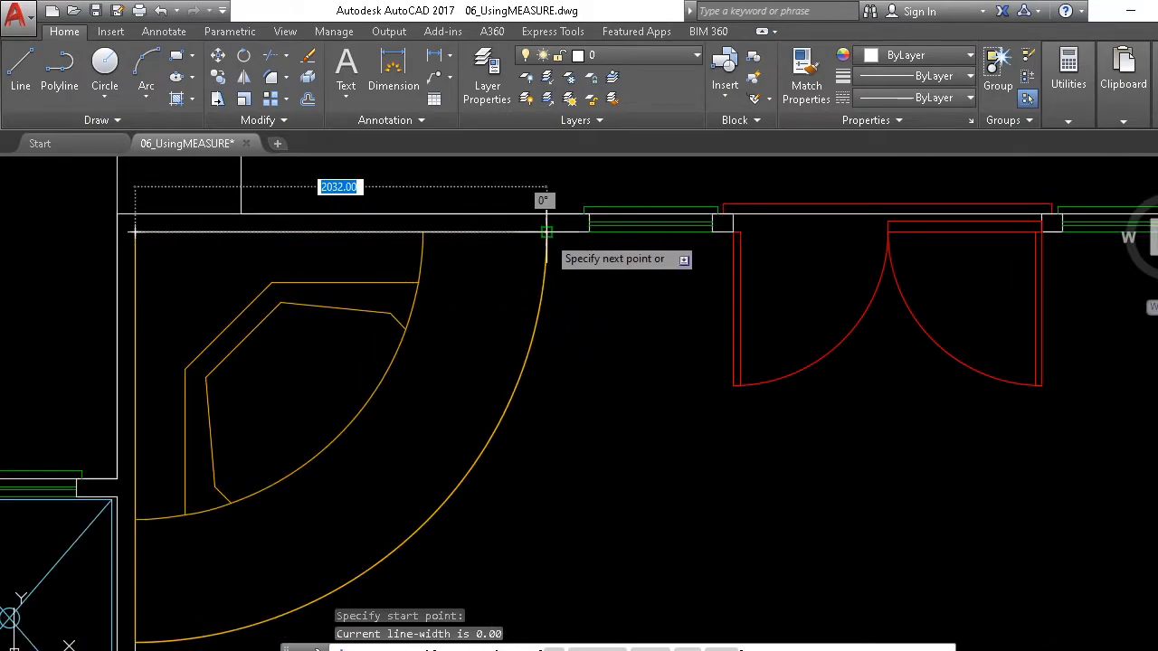
{"action": "left_click", "coordinate": [547, 231]}
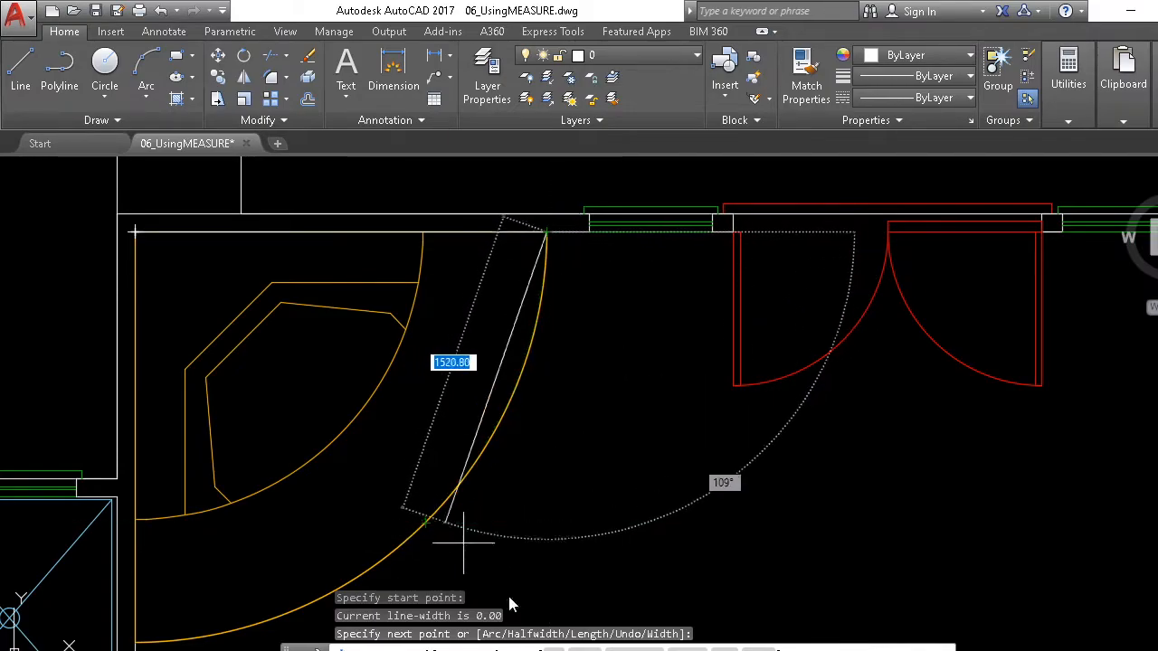
Step: Try to trace the outer hearth curve with arc segments through its midpoint to its lower end, finishing with a straight segment to the corner
{"action": "scroll", "coordinate": [561, 398], "scroll_direction": "up", "scroll_amount": 2}
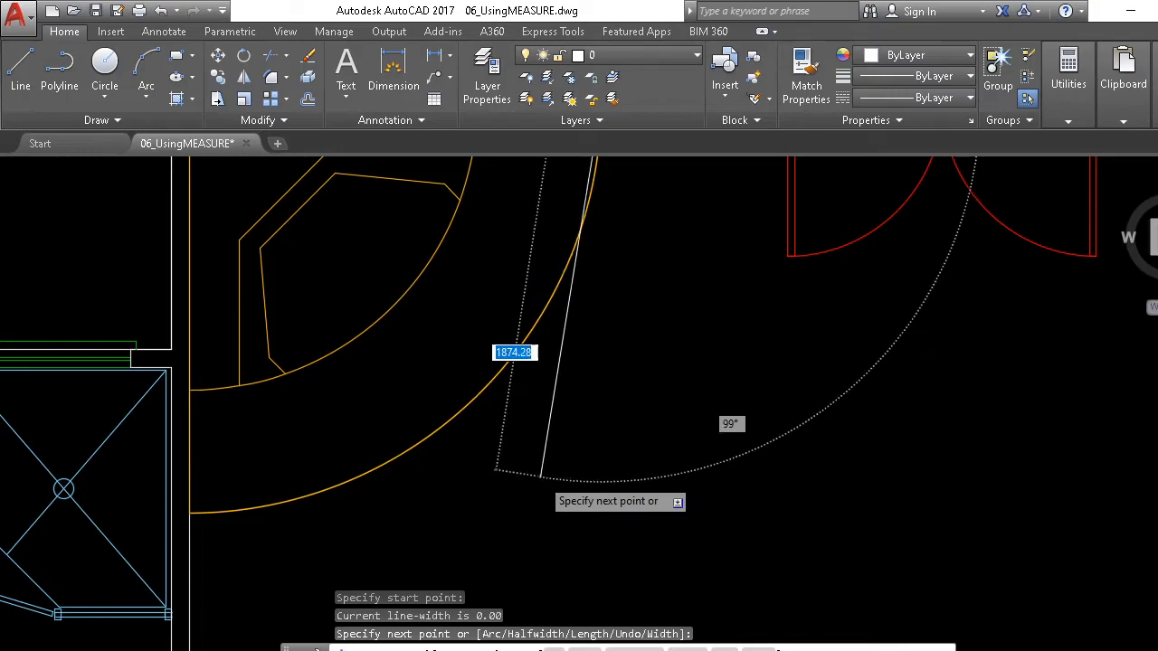
{"action": "scroll", "coordinate": [552, 480], "scroll_direction": "down", "scroll_amount": 4}
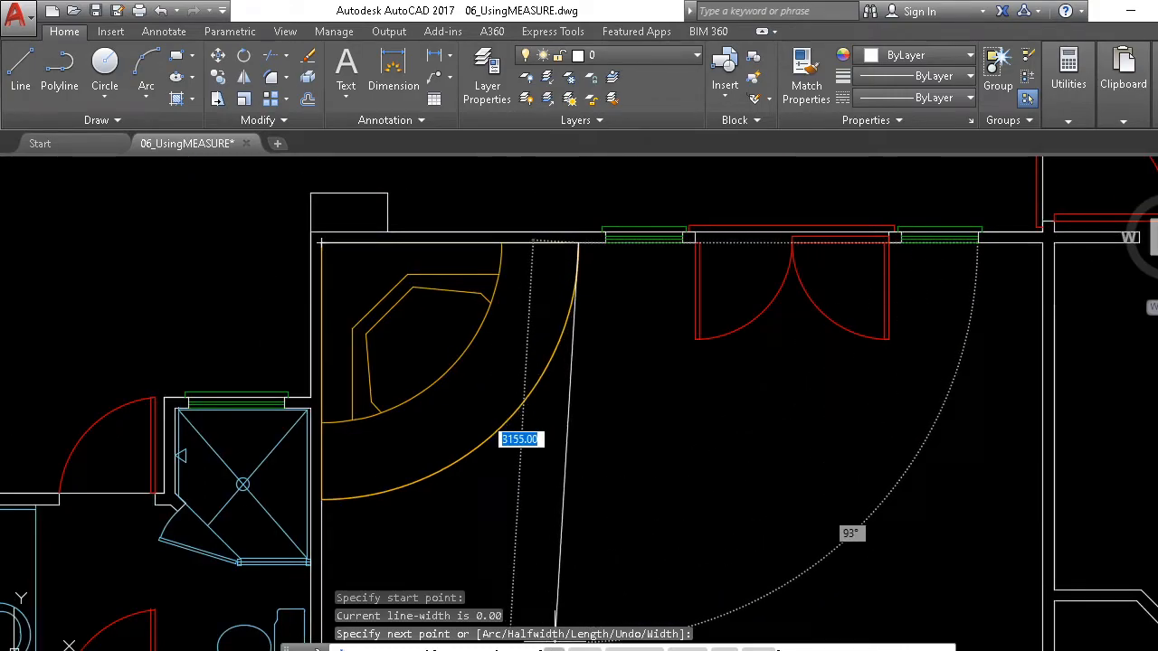
{"action": "left_click", "coordinate": [555, 648]}
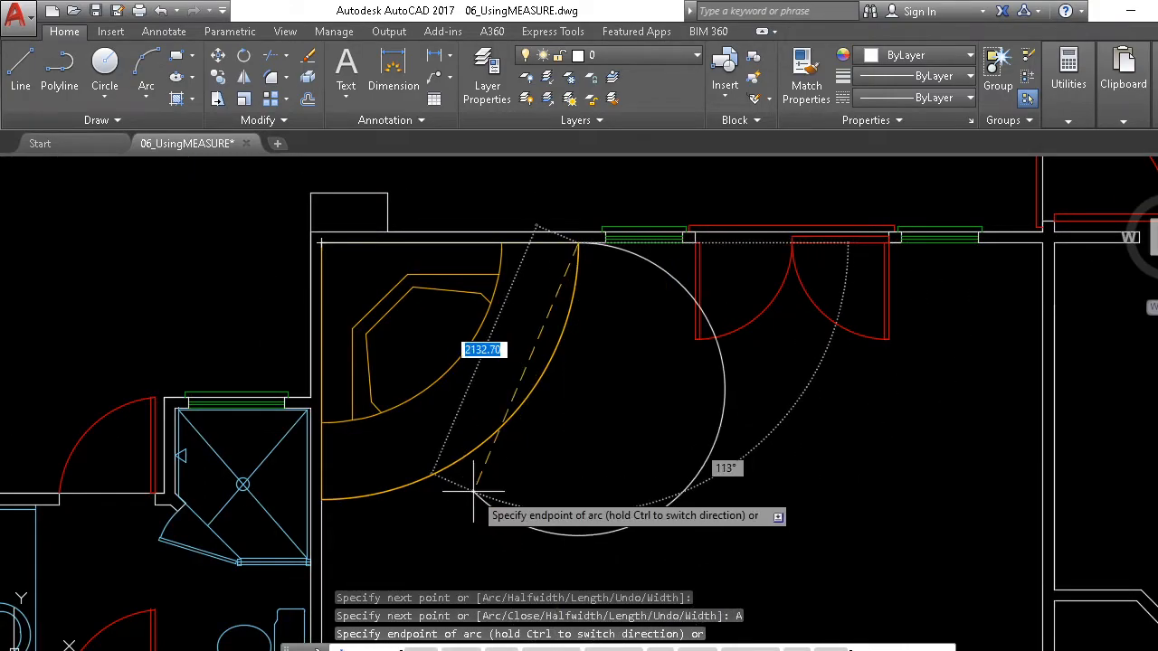
{"action": "left_click", "coordinate": [503, 424]}
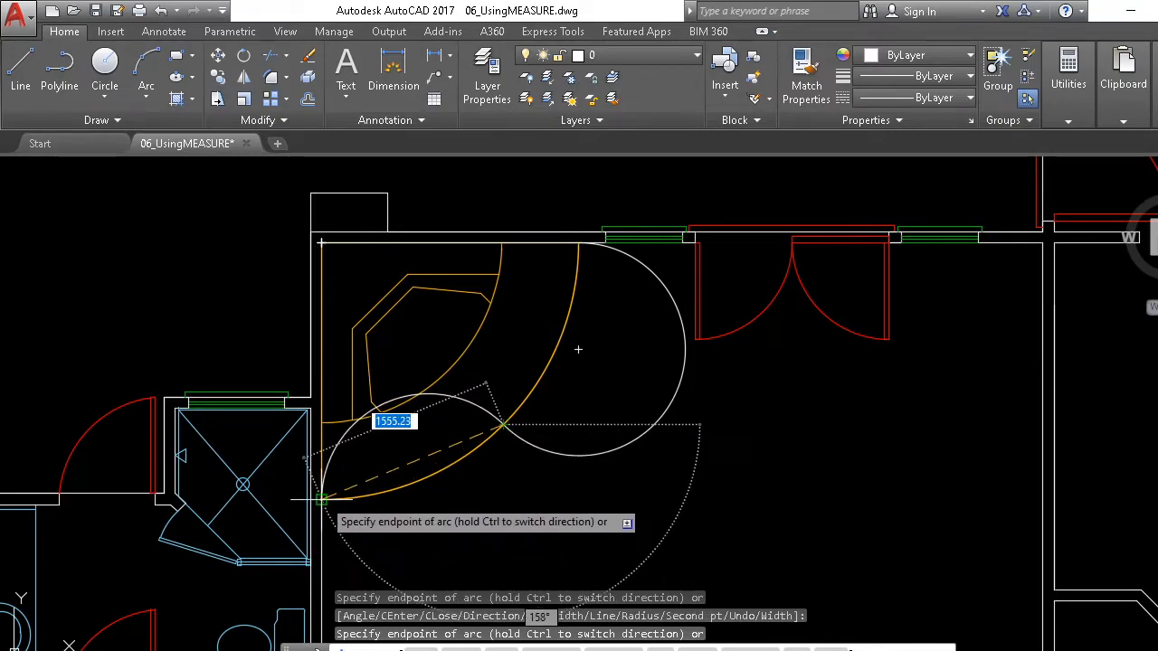
{"action": "left_click", "coordinate": [322, 497]}
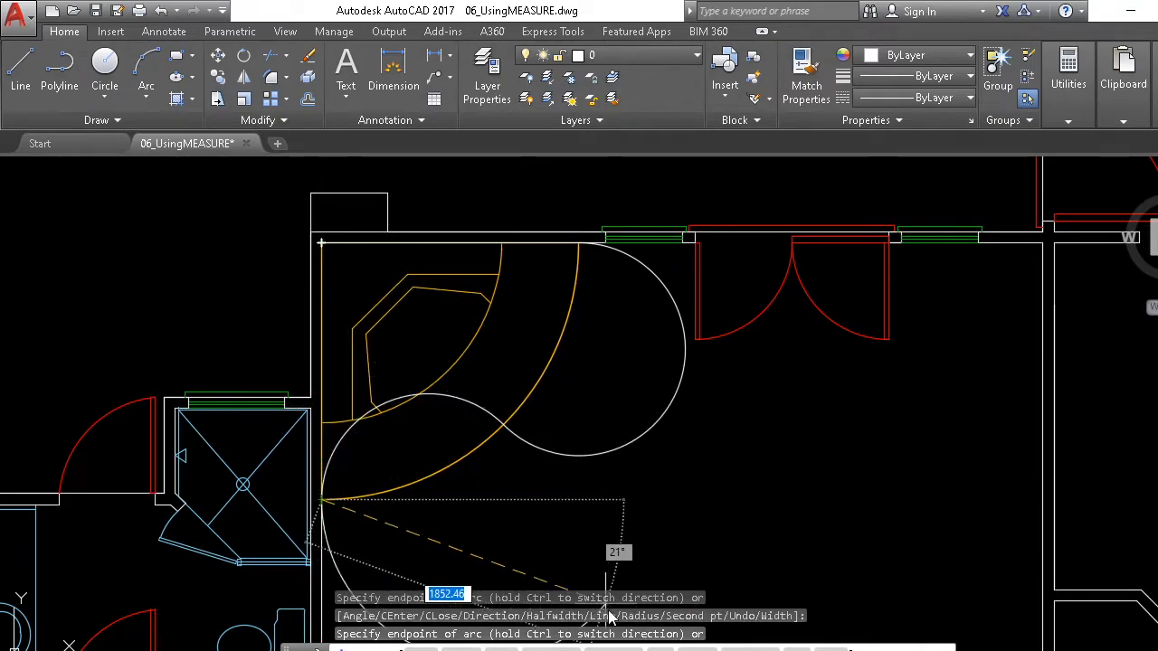
{"action": "type", "text": "L"}
{"action": "key", "text": "Return"}
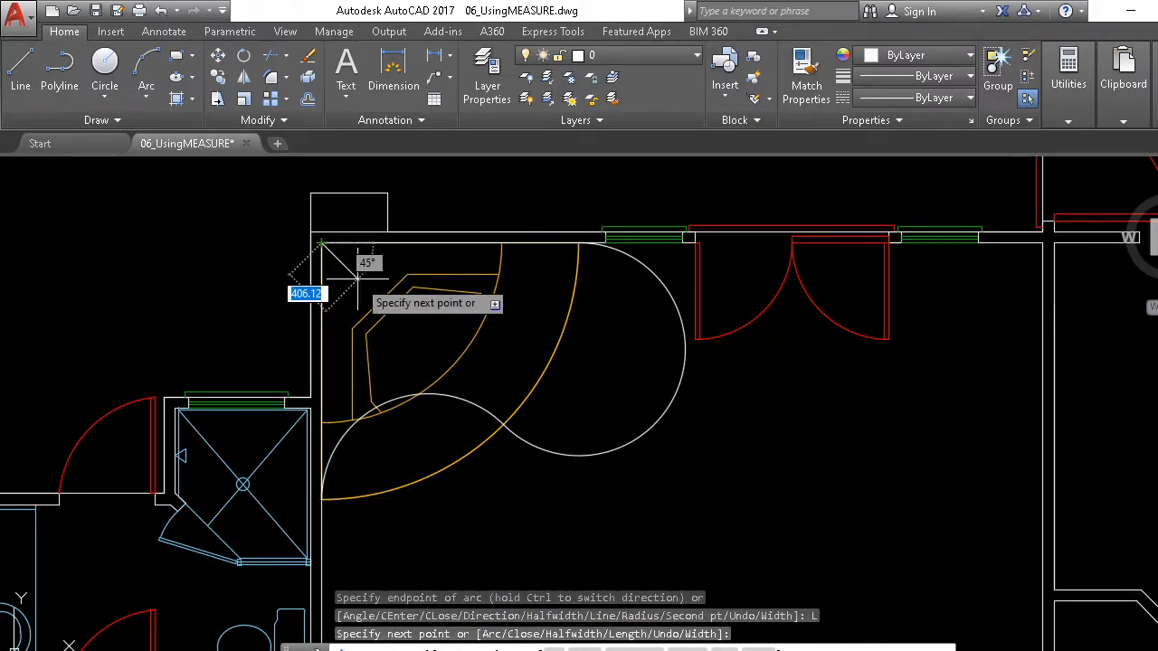
{"action": "key", "text": "Return"}
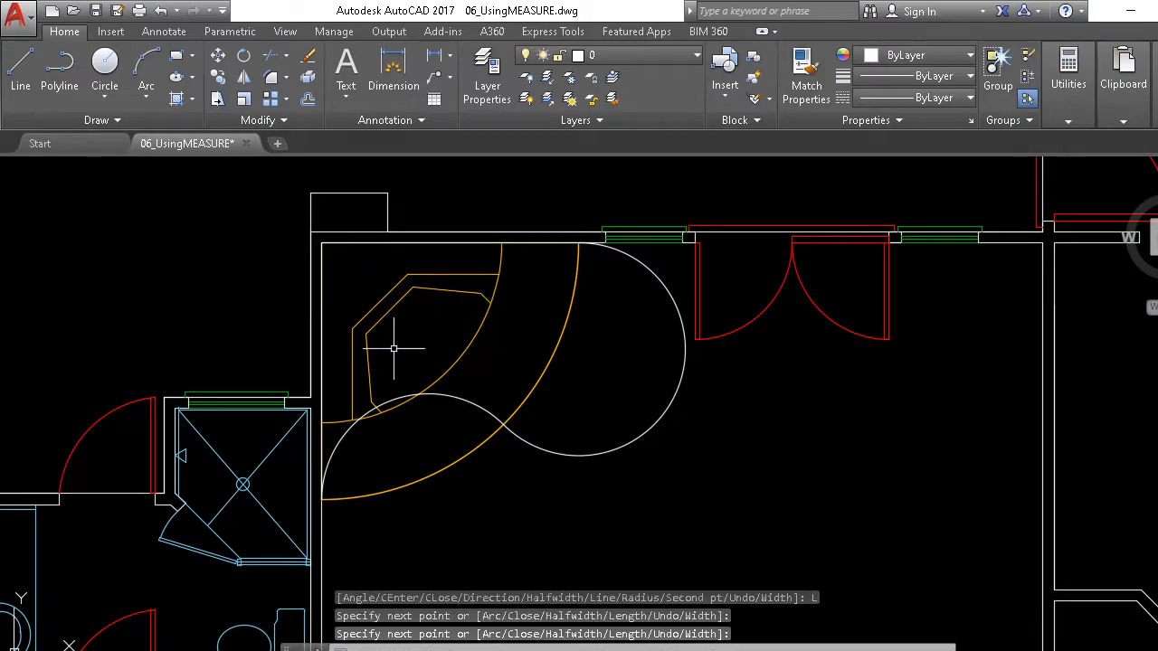
Step: Delete the polyline with the bulging arcs around the hearth
{"action": "left_click", "coordinate": [427, 478]}
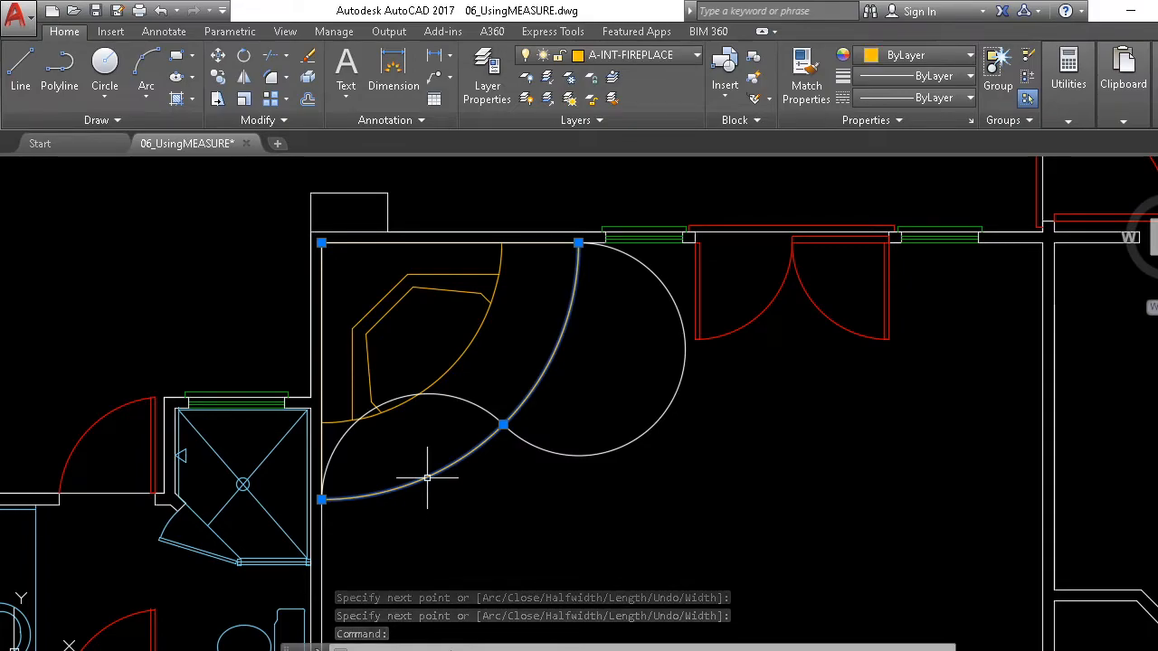
{"action": "left_click", "coordinate": [577, 452]}
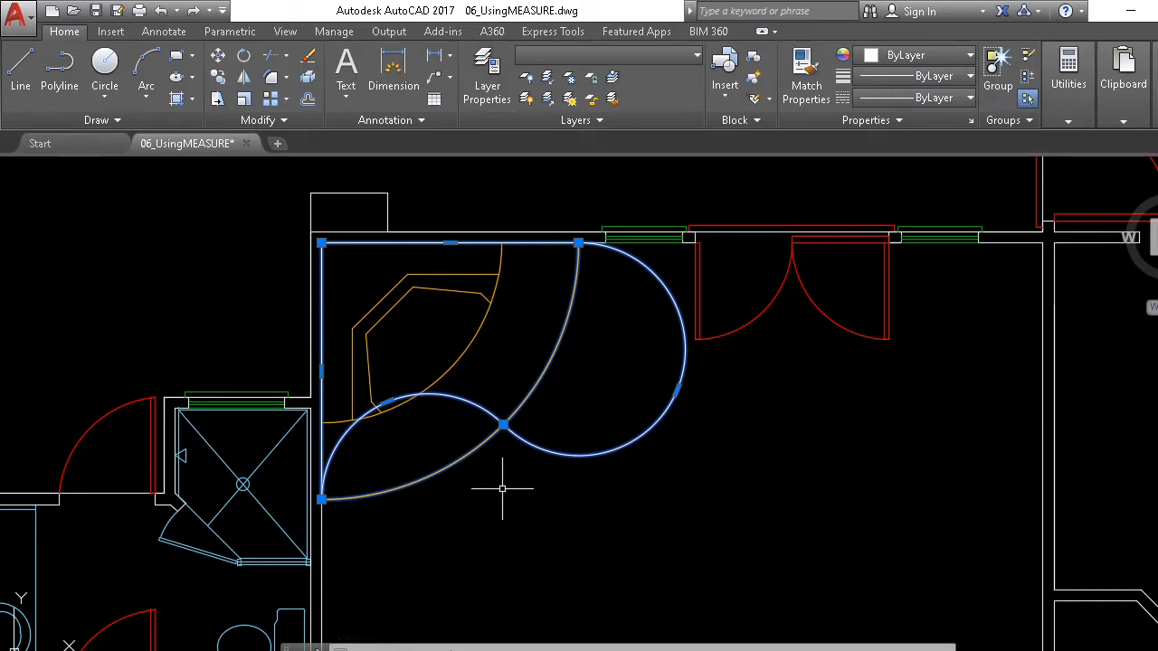
{"action": "key", "text": "Delete"}
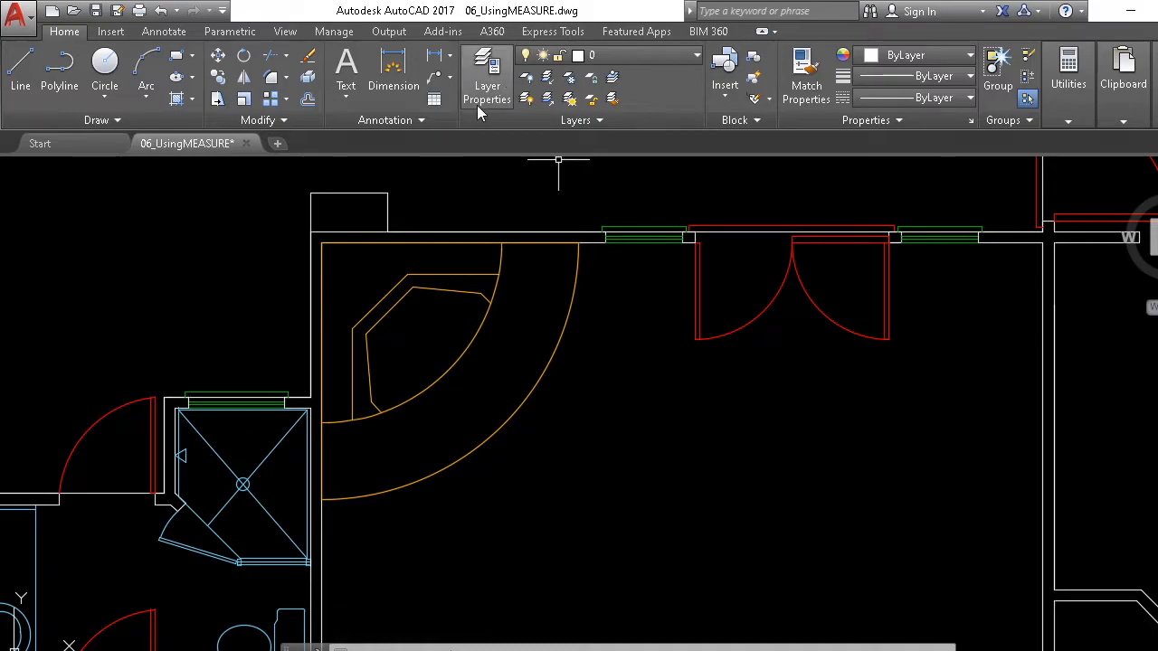
{"action": "type", "text": "m"}
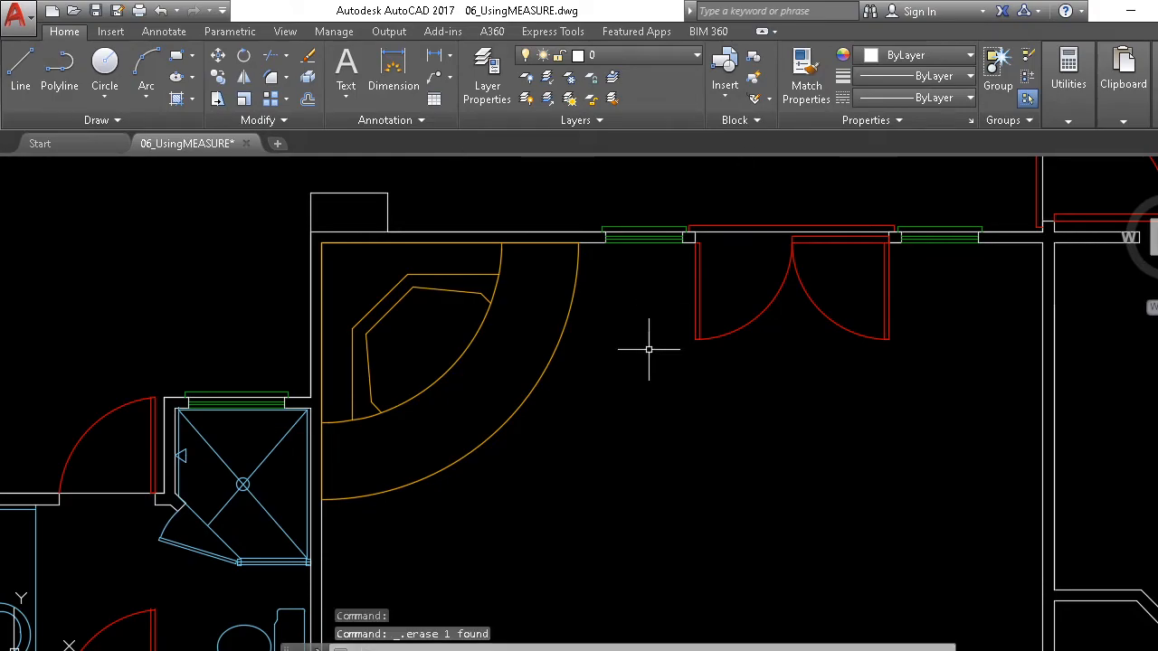
{"action": "key", "text": "Escape"}
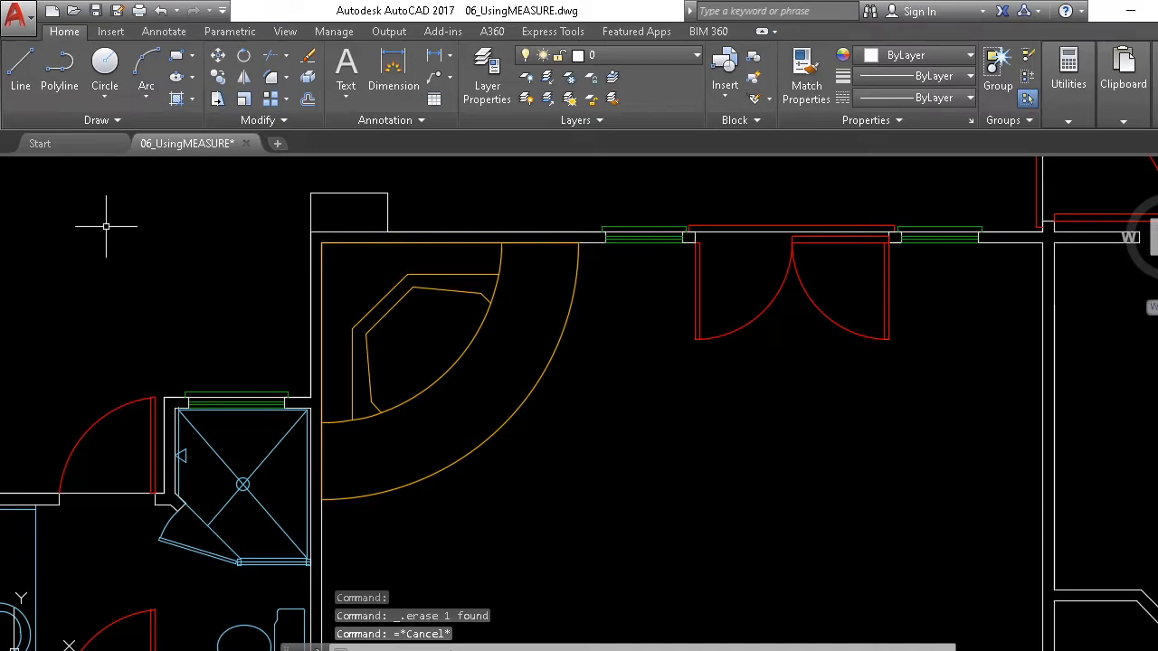
Step: Start a new polyline at the room's upper-left inner corner with a 2032 long straight segment to the upper end of the outer hearth arc
{"action": "left_click", "coordinate": [72, 88]}
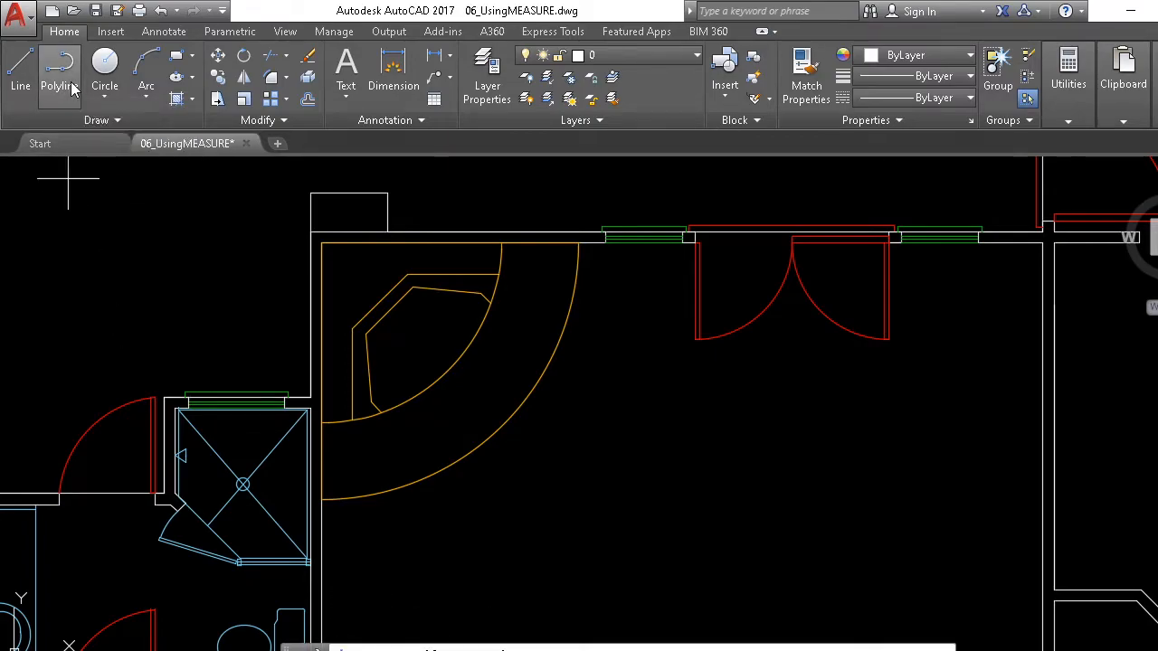
{"action": "left_click", "coordinate": [321, 243]}
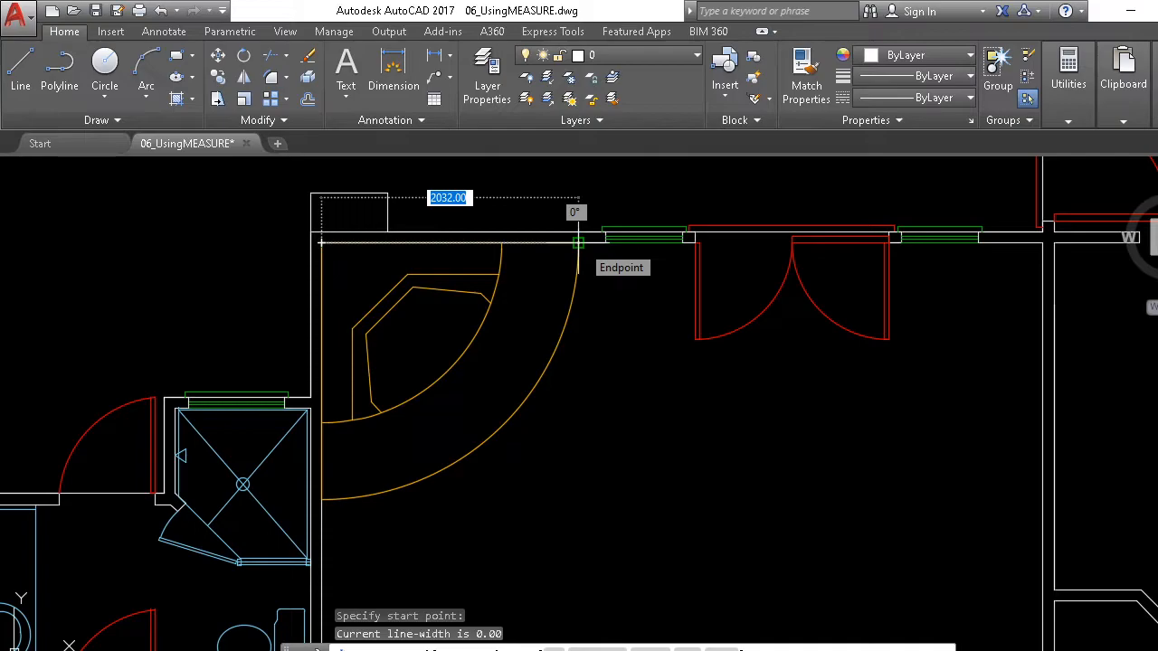
{"action": "left_click", "coordinate": [577, 243]}
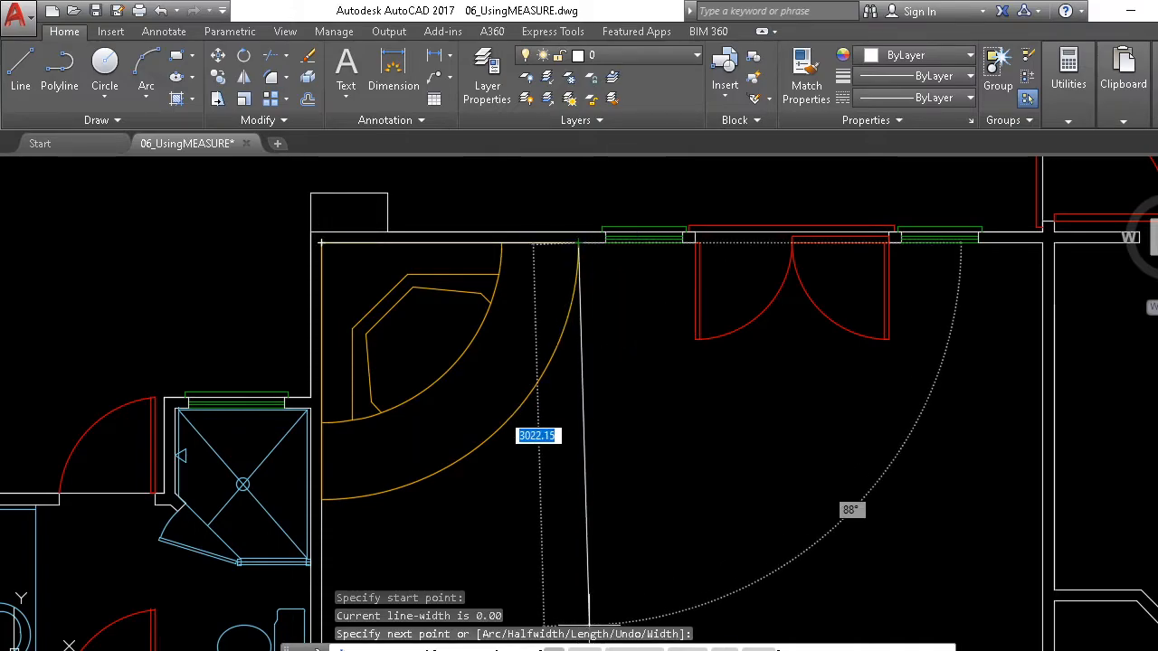
Step: Continue the polyline with a second-point arc through the hearth curve's midpoint to its lower end, and finish with a straight segment to the corner
{"action": "right_click", "coordinate": [537, 323]}
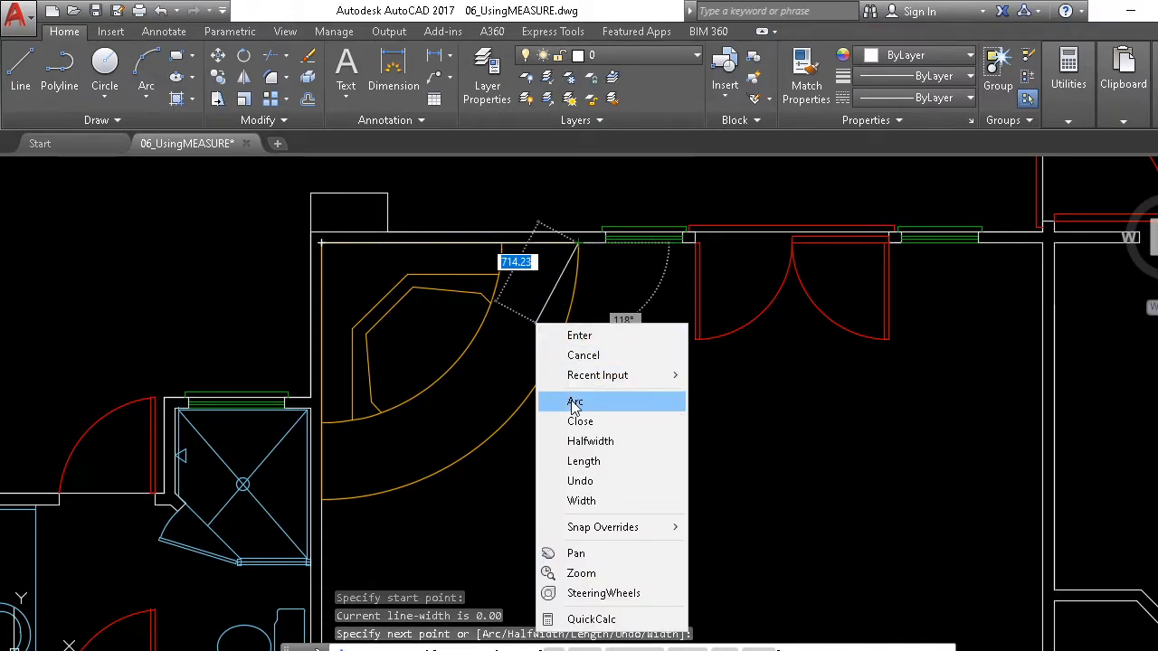
{"action": "left_click", "coordinate": [573, 403]}
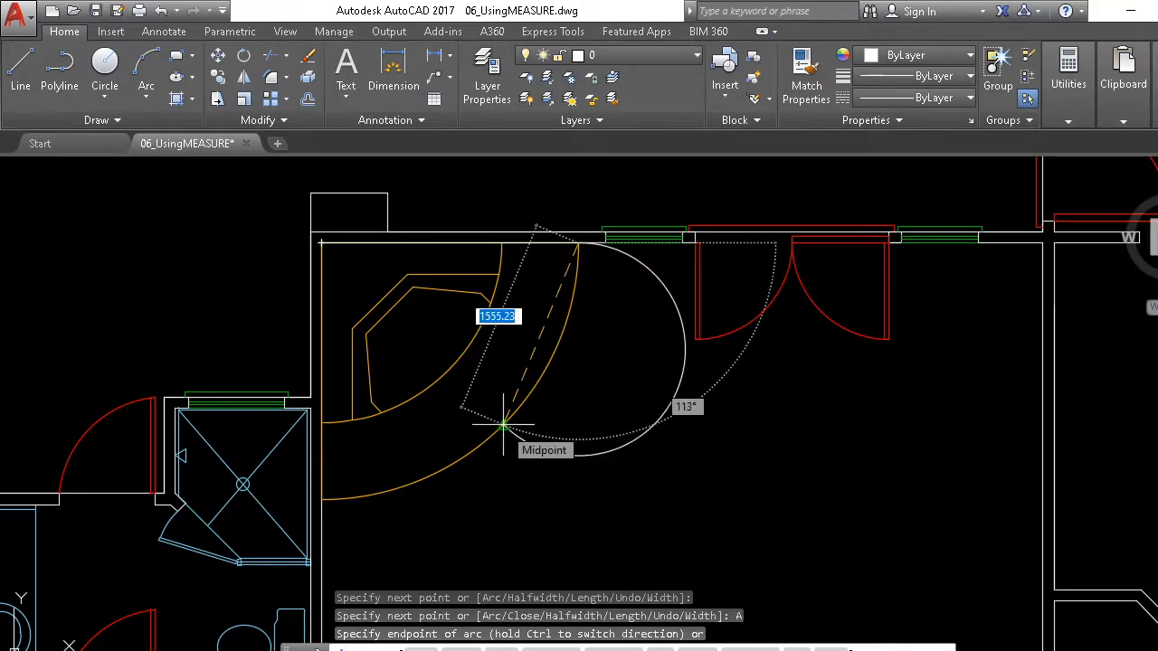
{"action": "right_click", "coordinate": [504, 423]}
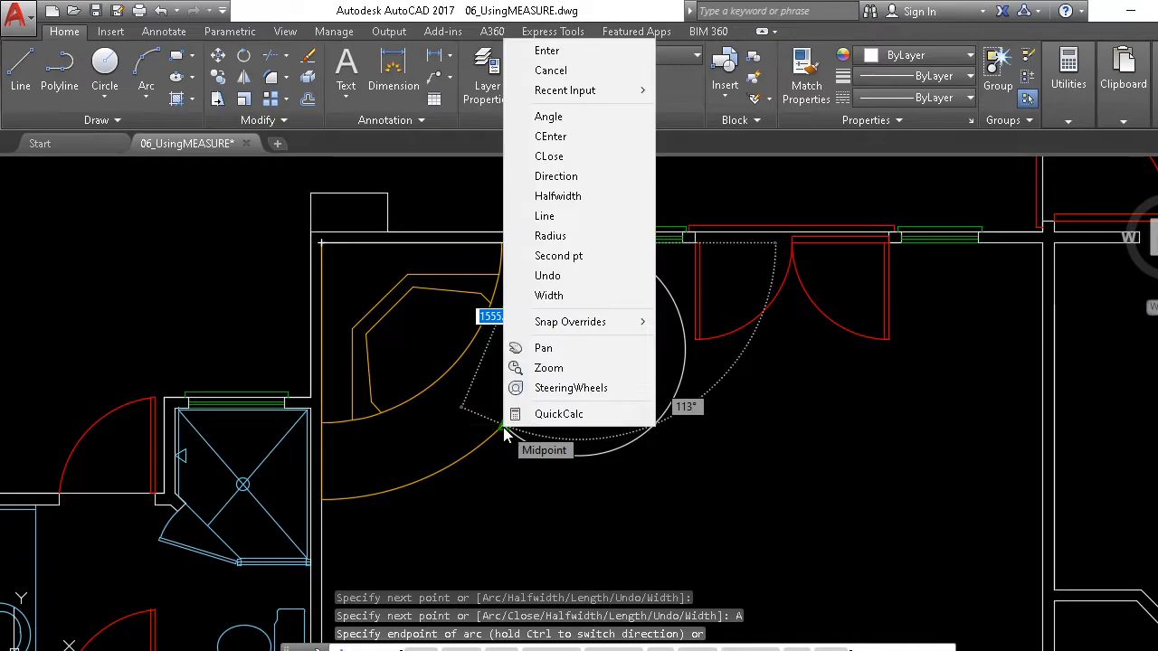
{"action": "left_click", "coordinate": [552, 254]}
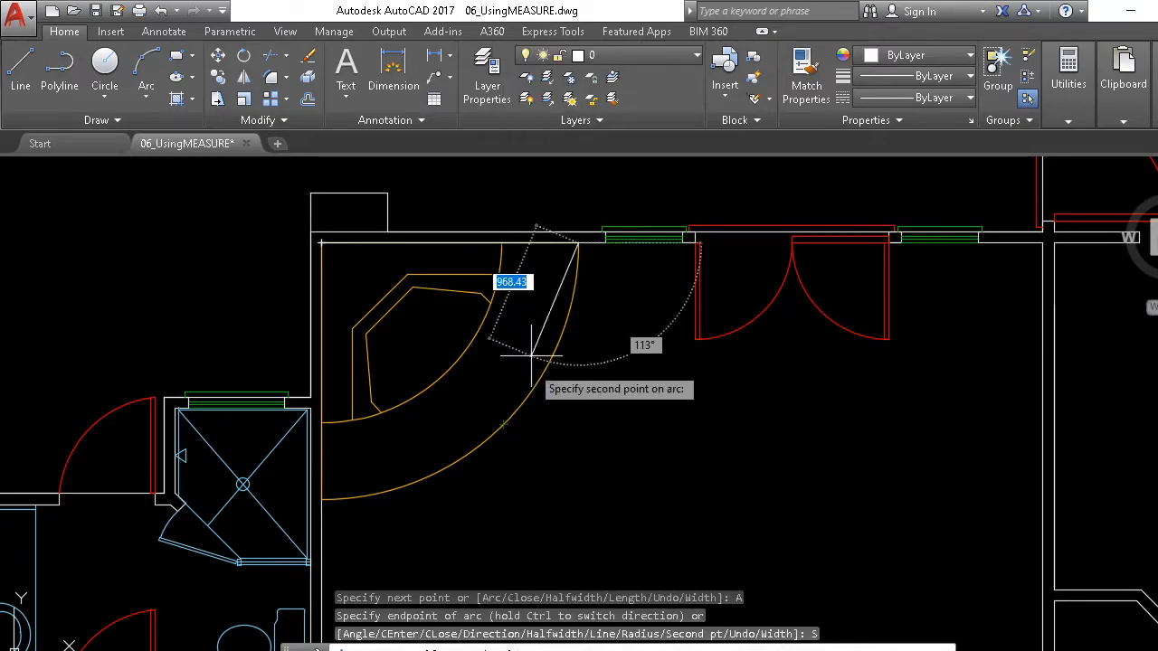
{"action": "left_click", "coordinate": [504, 423]}
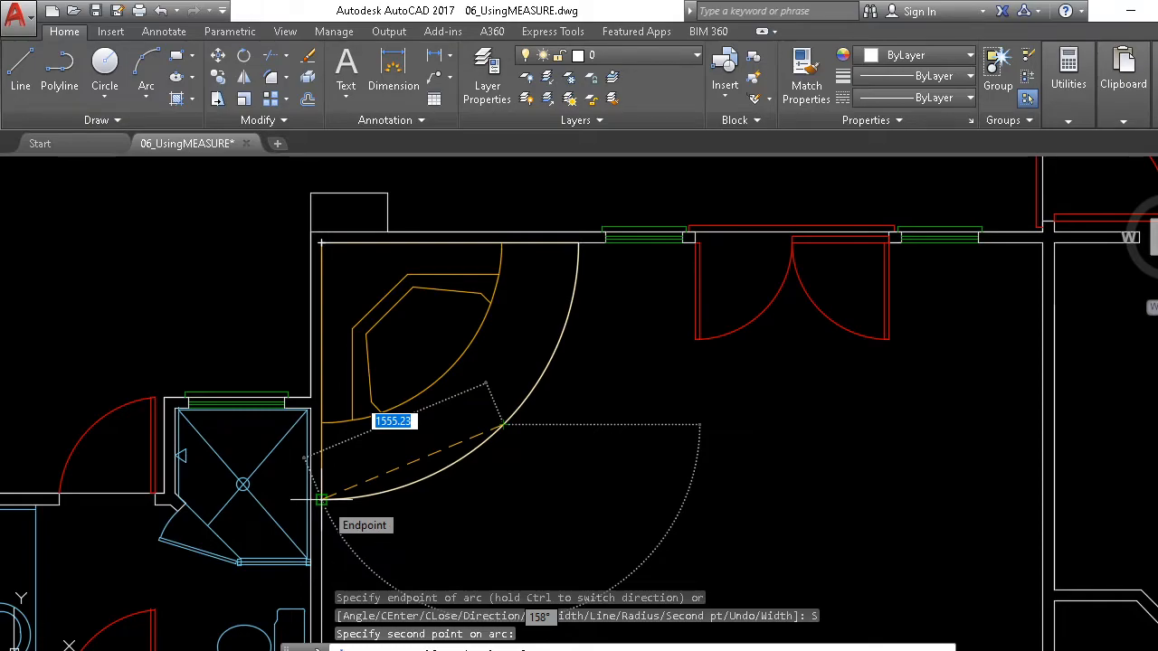
{"action": "left_click", "coordinate": [321, 498]}
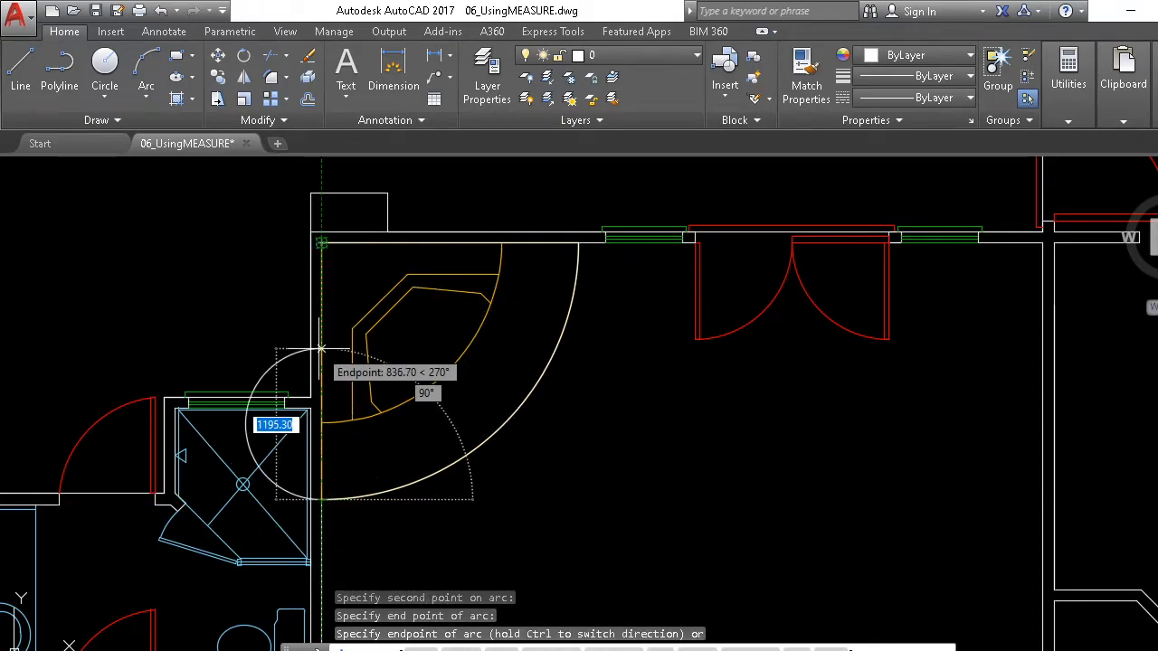
{"action": "right_click", "coordinate": [320, 349]}
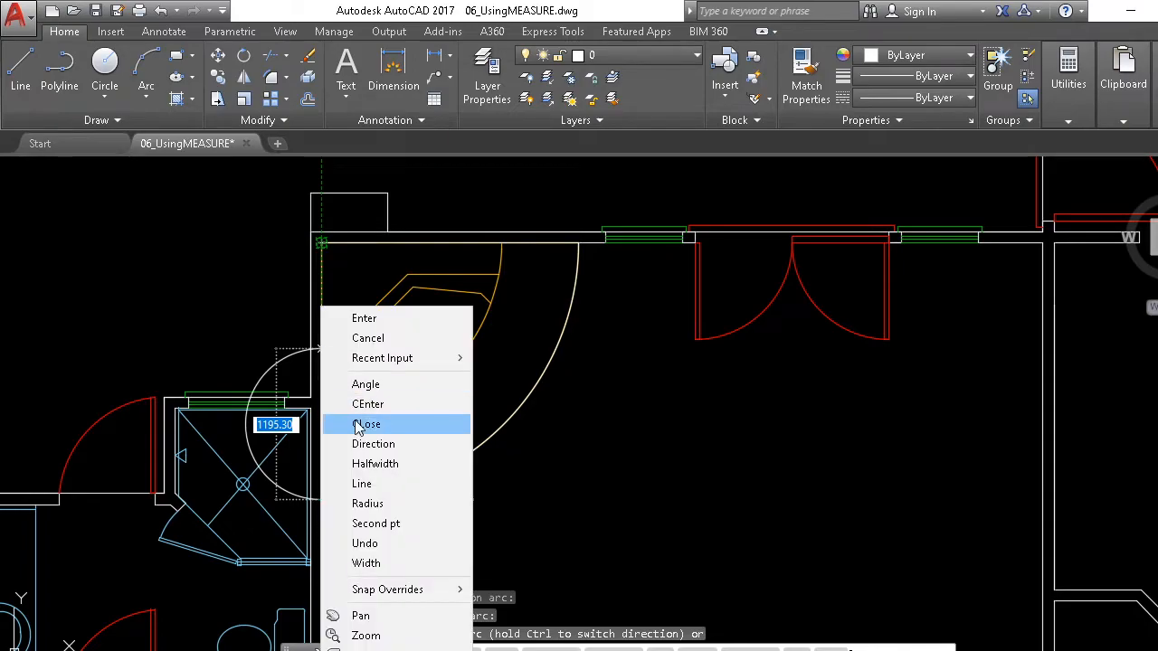
{"action": "left_click", "coordinate": [361, 485]}
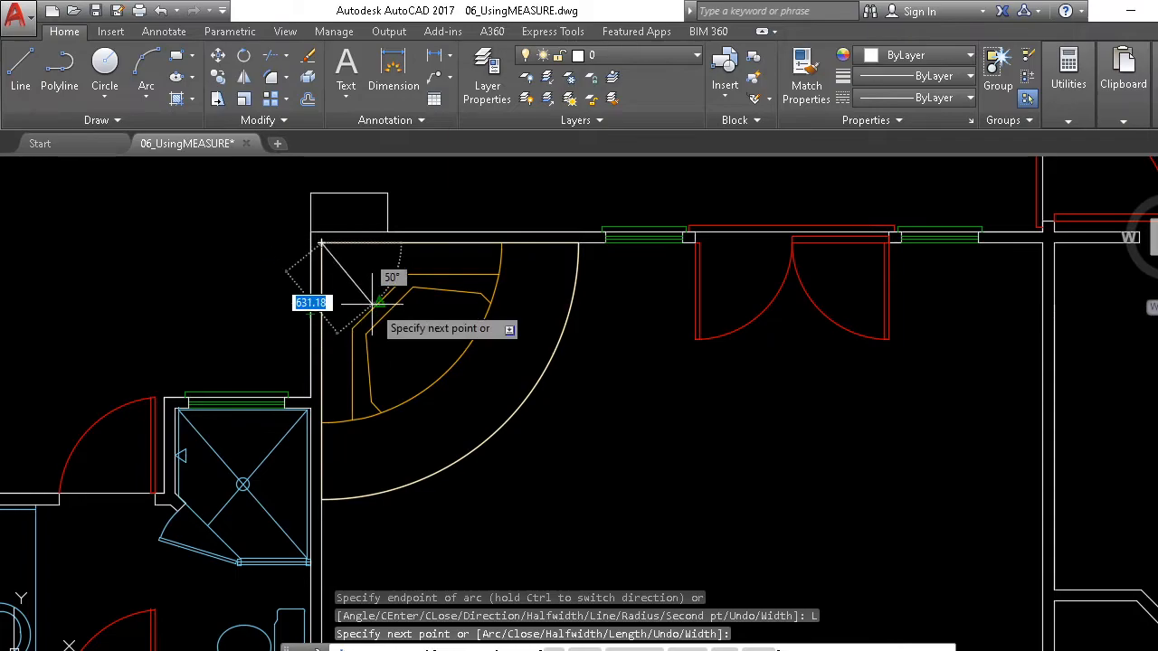
Step: Start an area measurement in Add area mode from the fireplace room's upper-left inner corner to its upper-right inner corner
{"action": "scroll", "coordinate": [742, 414], "scroll_direction": "down", "scroll_amount": 2}
{"action": "mouse_move", "coordinate": [742, 414]}
{"action": "middle_mouse_down"}
{"action": "mouse_move", "coordinate": [678, 360]}
{"action": "mouse_move", "coordinate": [549, 340]}
{"action": "middle_mouse_up"}
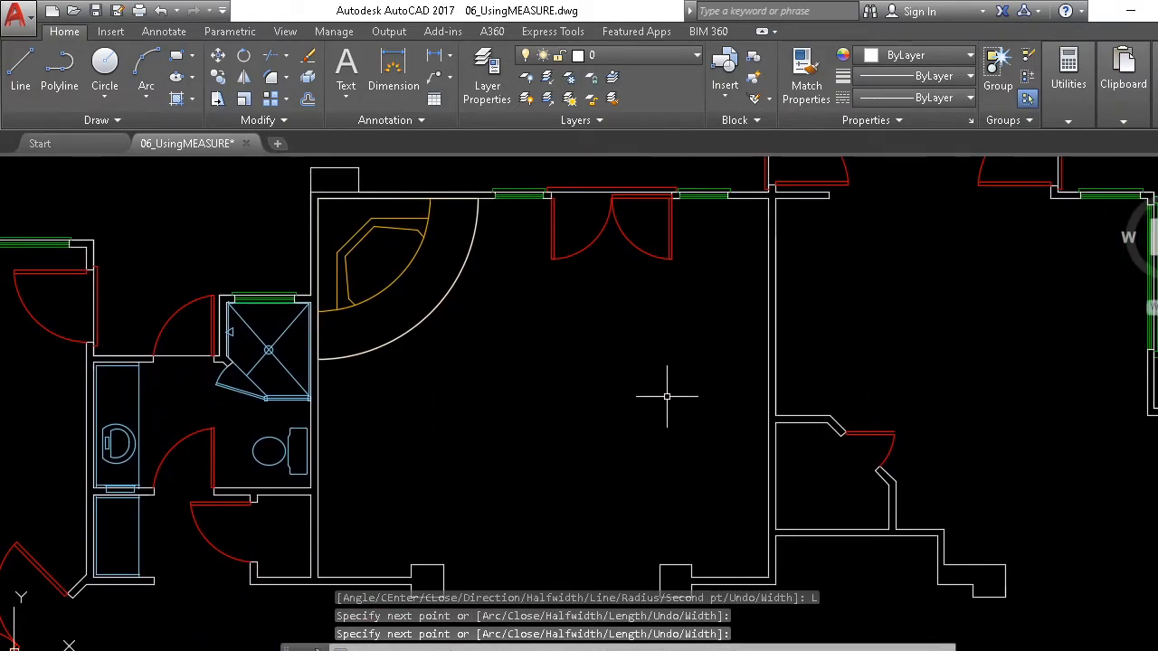
{"action": "left_click", "coordinate": [1074, 111]}
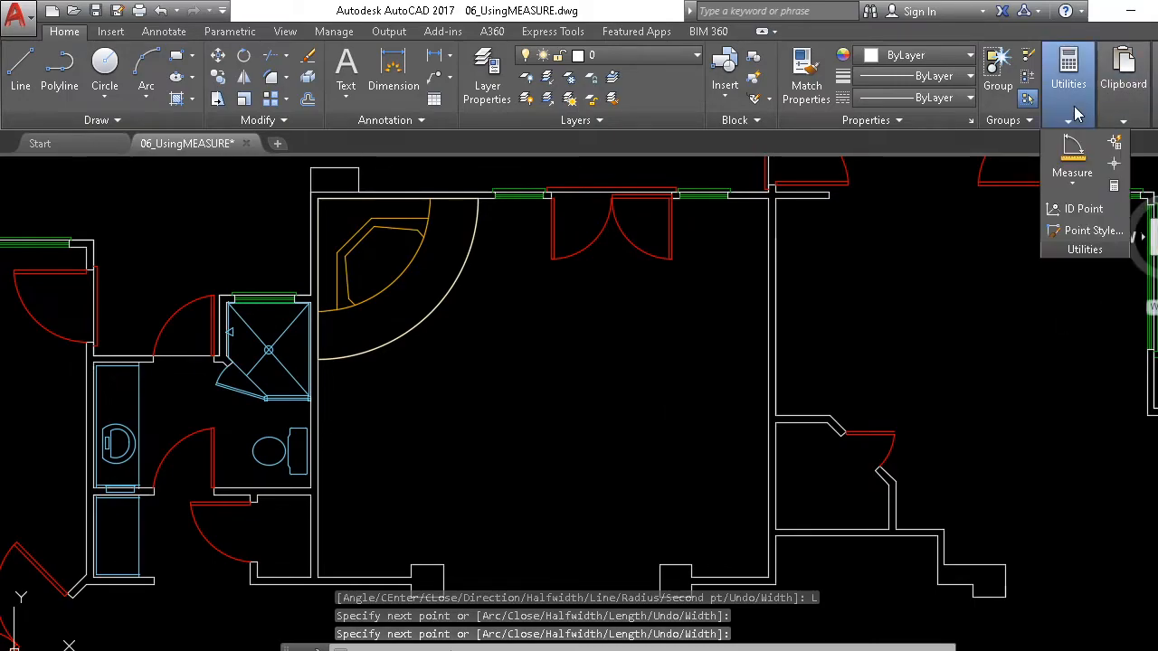
{"action": "left_click", "coordinate": [1075, 184]}
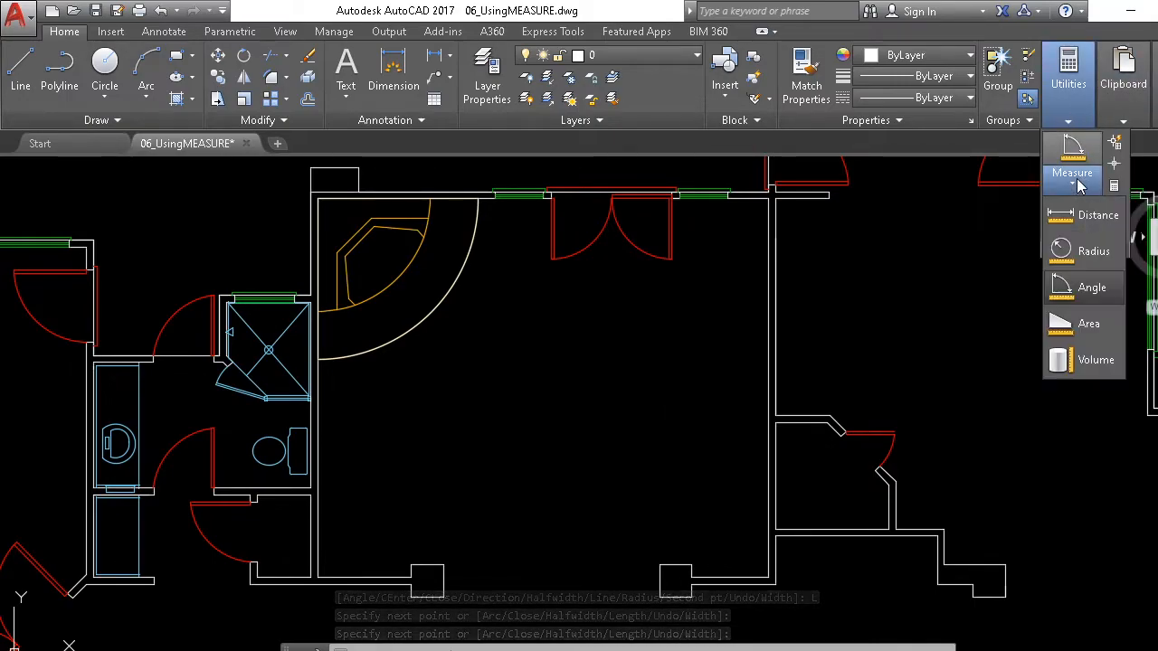
{"action": "left_click", "coordinate": [1086, 323]}
{"action": "middle_click_drag", "start_coordinate": [513, 315], "coordinate": [595, 369]}
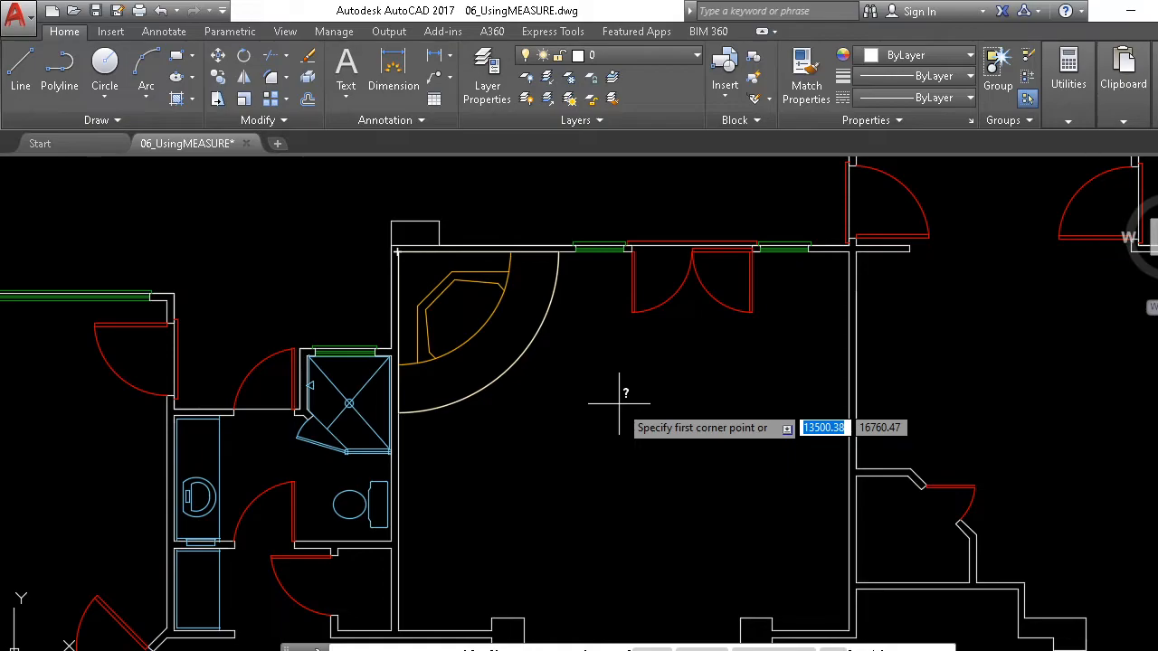
{"action": "mouse_move", "coordinate": [623, 392]}
{"action": "middle_mouse_down"}
{"action": "mouse_move", "coordinate": [502, 310]}
{"action": "mouse_move", "coordinate": [558, 332]}
{"action": "middle_mouse_up"}
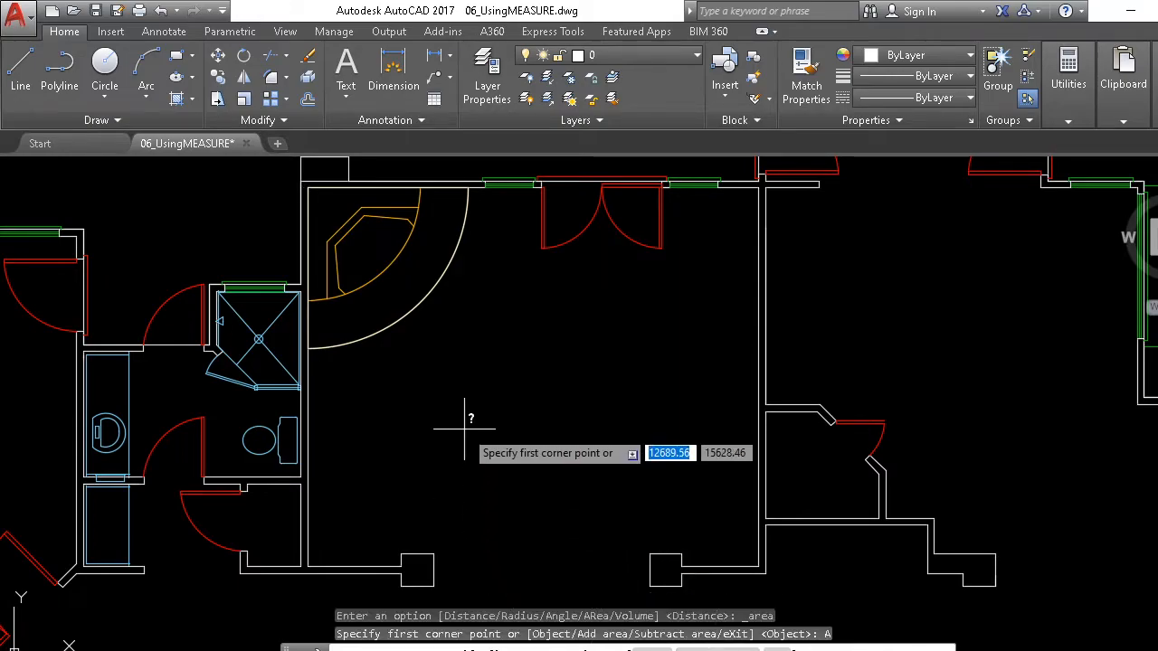
{"action": "left_click", "coordinate": [308, 187]}
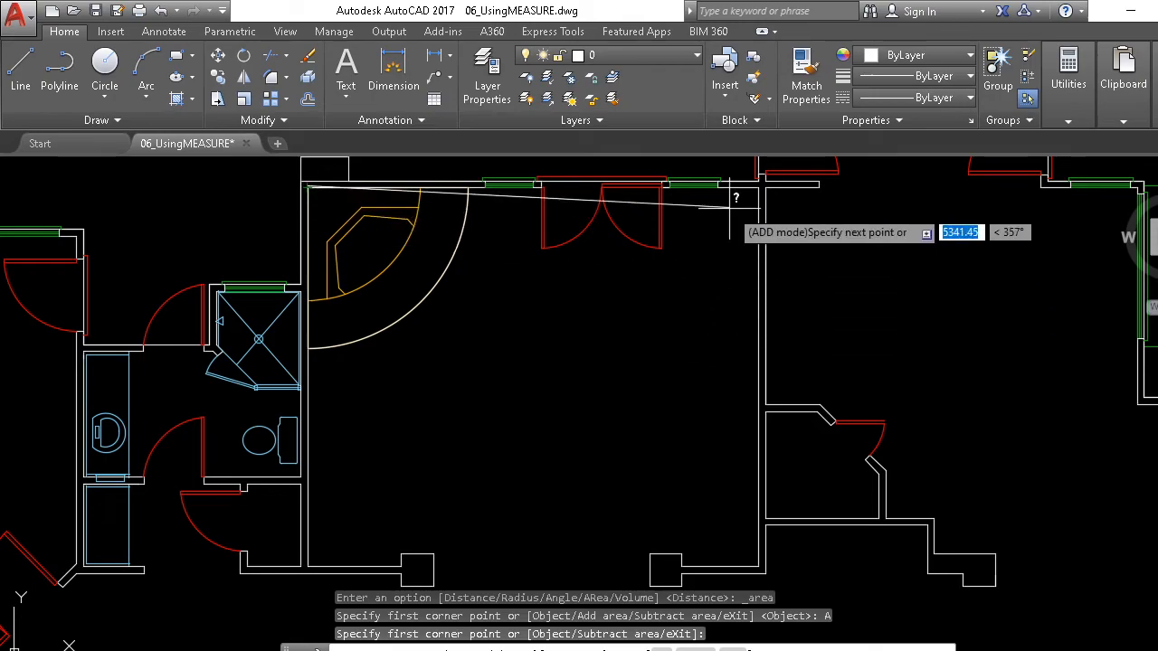
{"action": "scroll", "coordinate": [756, 191], "scroll_direction": "up", "scroll_amount": 4}
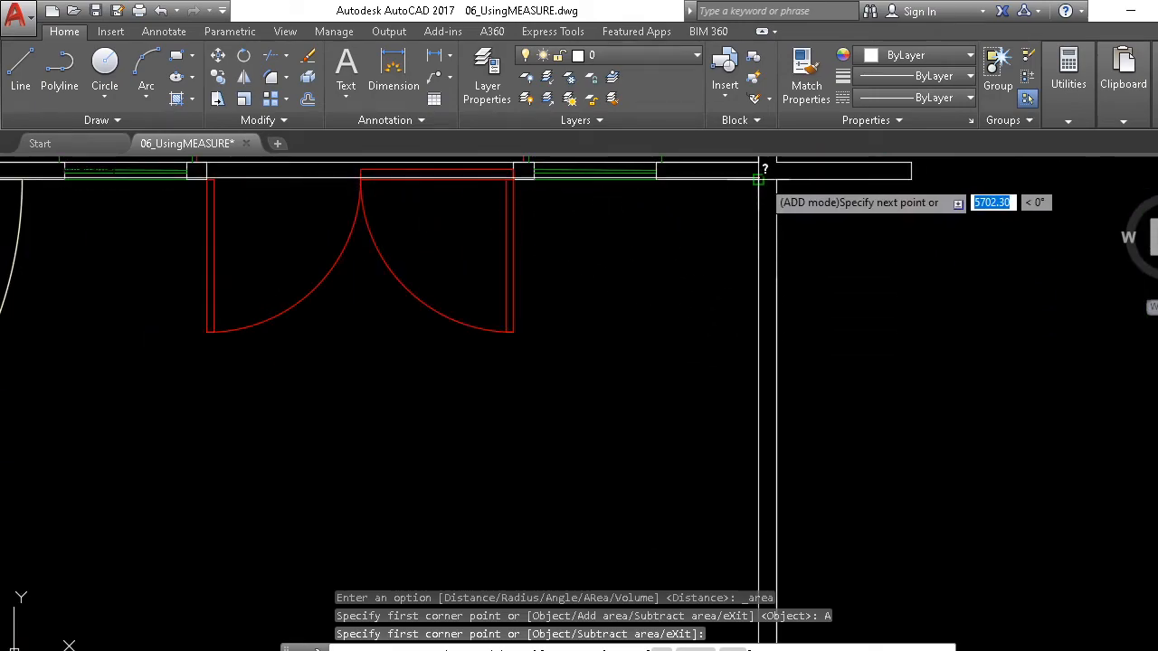
{"action": "left_click", "coordinate": [758, 179]}
Step: Continue the added area through the room's lower-right and lower-left inner corners, and total it
{"action": "scroll", "coordinate": [679, 241], "scroll_direction": "down", "scroll_amount": 4}
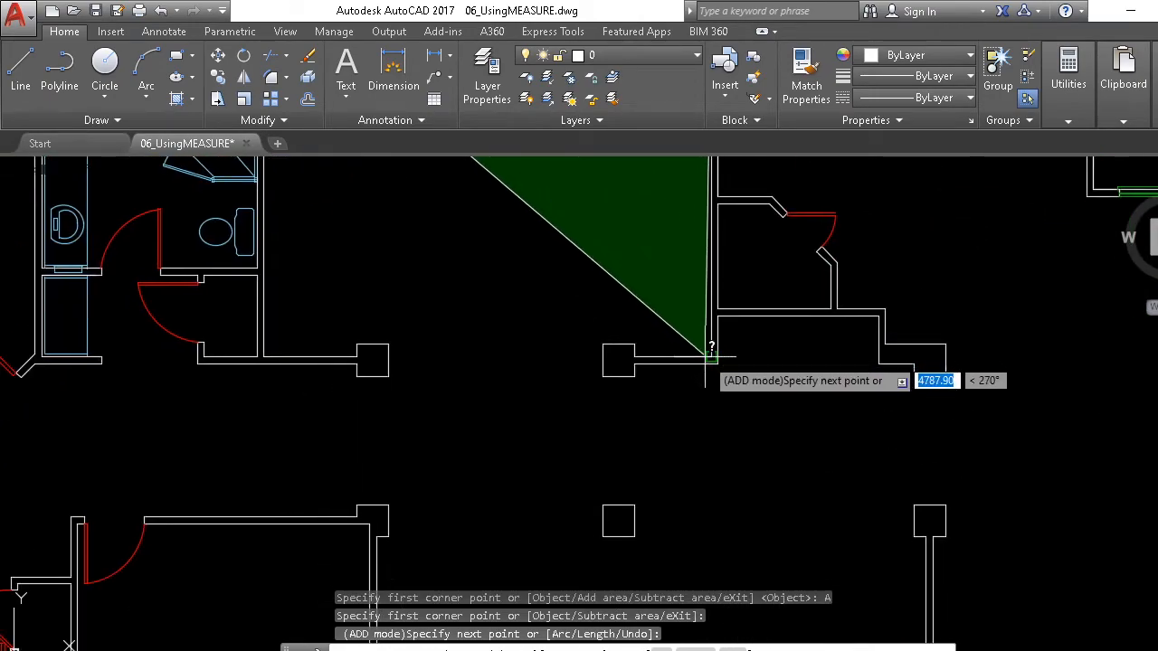
{"action": "left_click", "coordinate": [706, 357]}
{"action": "scroll", "coordinate": [459, 326], "scroll_direction": "down", "scroll_amount": 3}
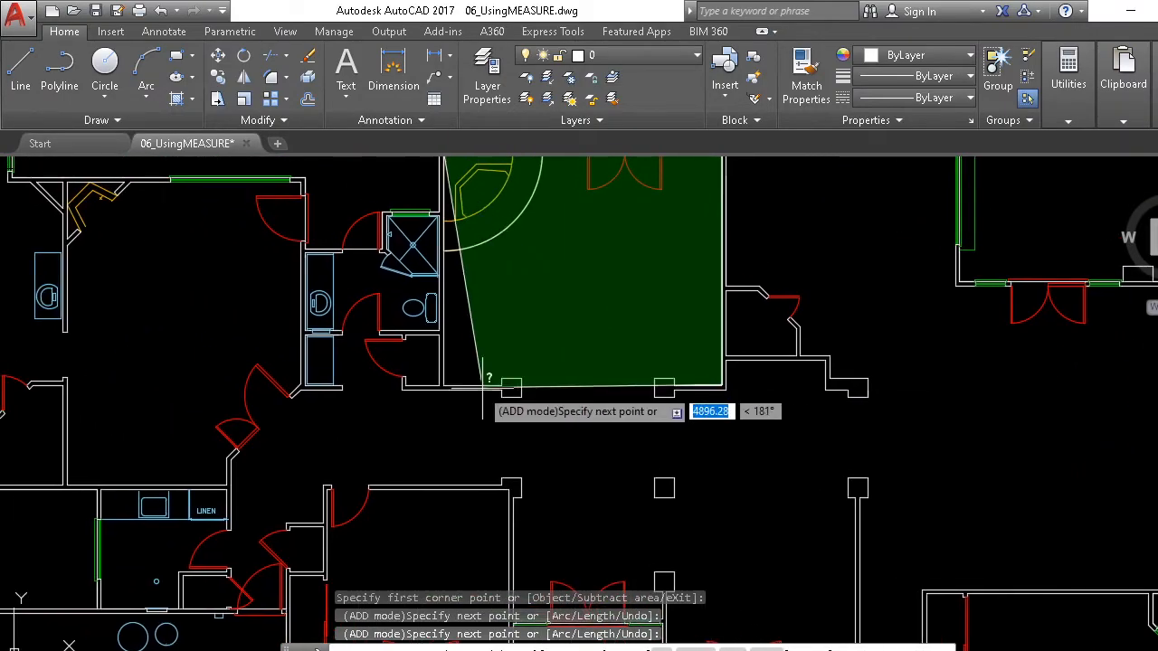
{"action": "scroll", "coordinate": [452, 392], "scroll_direction": "up", "scroll_amount": 4}
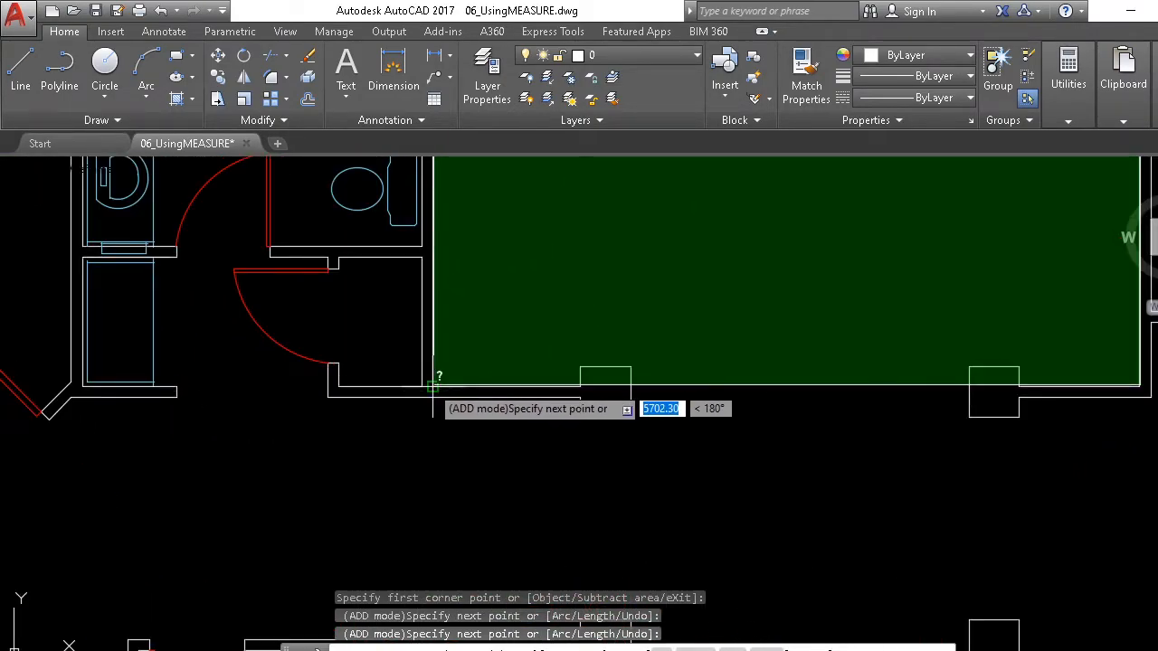
{"action": "left_click", "coordinate": [432, 386]}
{"action": "scroll", "coordinate": [443, 383], "scroll_direction": "down", "scroll_amount": 3}
{"action": "scroll", "coordinate": [416, 308], "scroll_direction": "up", "scroll_amount": 3}
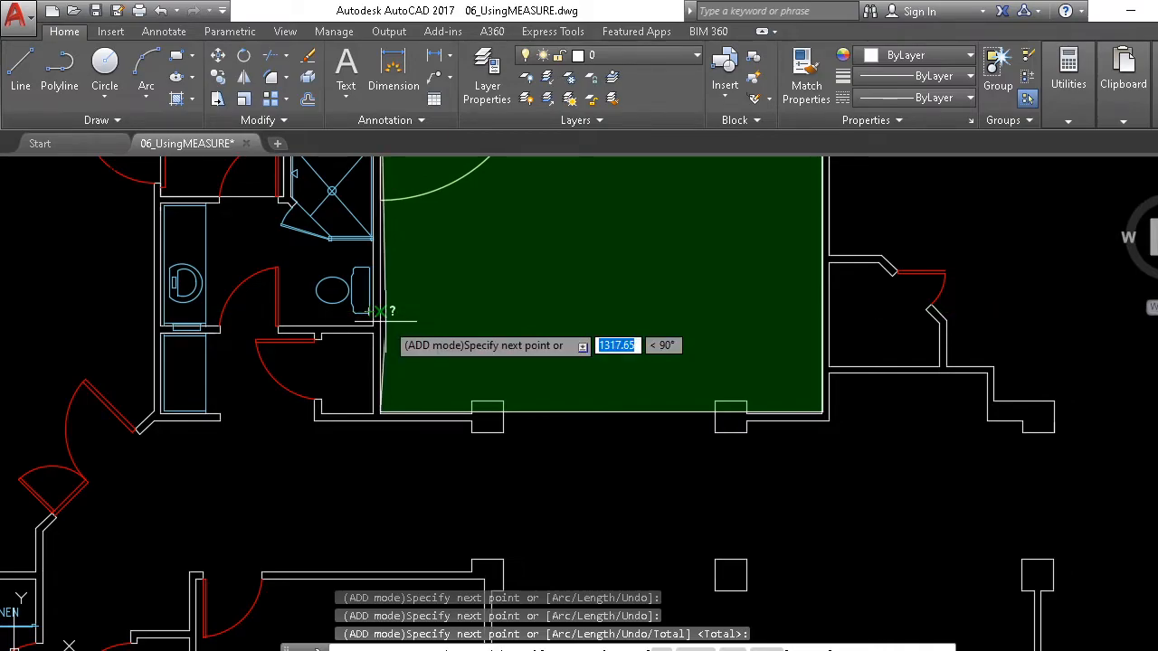
{"action": "right_click", "coordinate": [381, 327]}
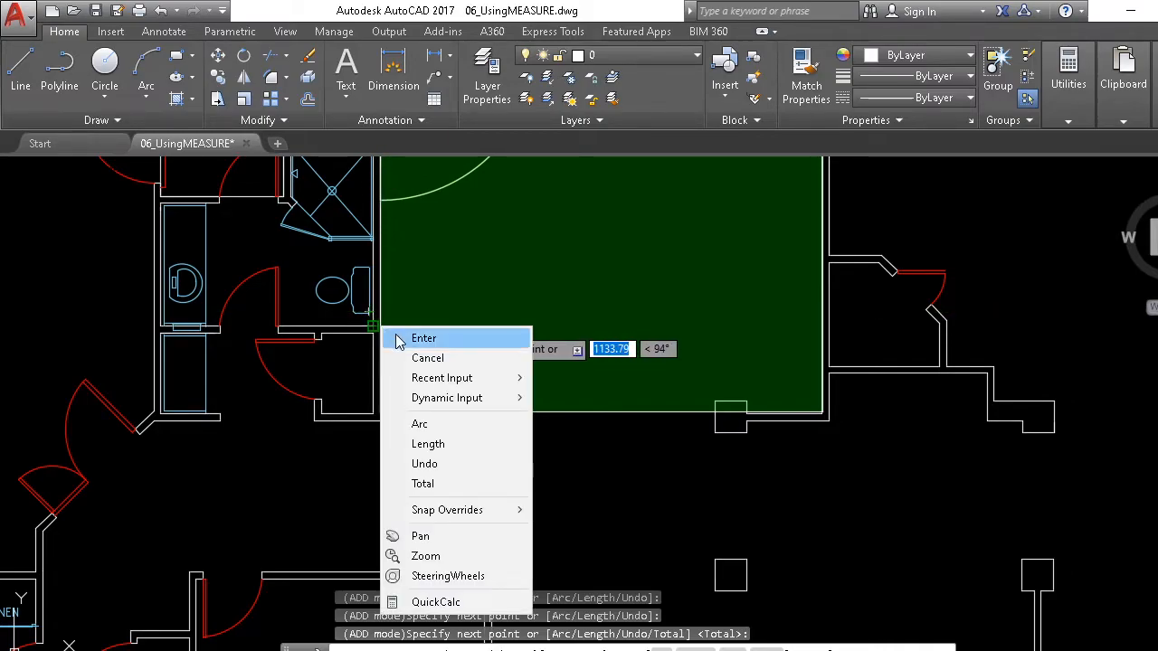
{"action": "left_click", "coordinate": [422, 338]}
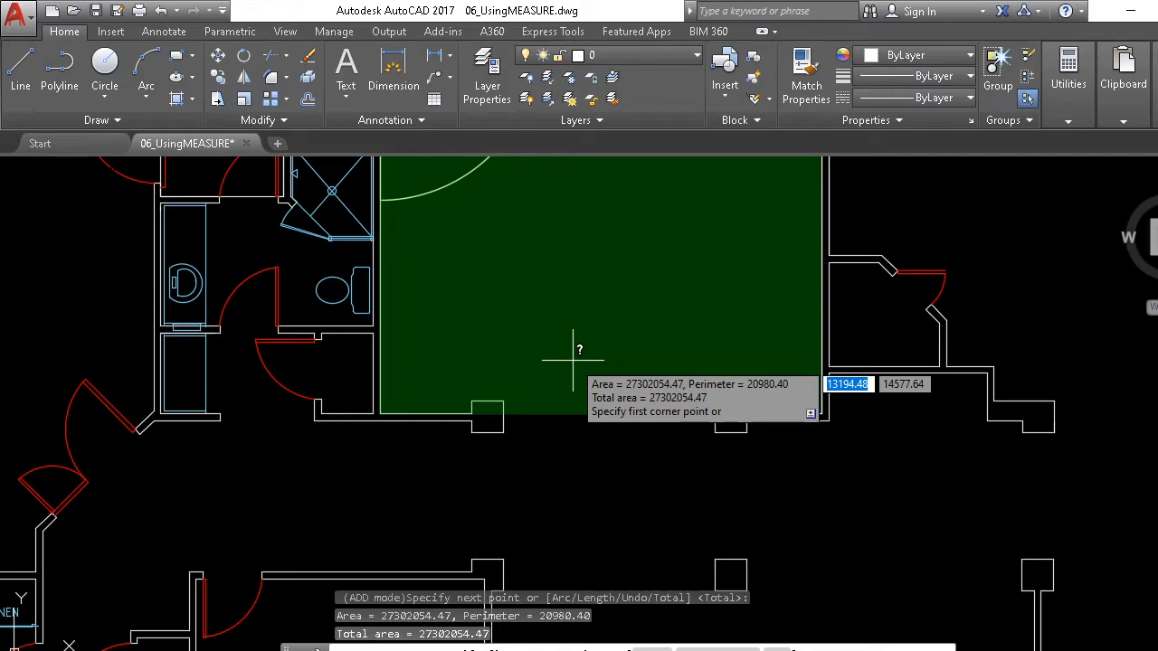
Step: Subtract the hearth polyline from the room's measured area as an object, and end the measurement
{"action": "middle_click_drag", "start_coordinate": [547, 330], "coordinate": [558, 465]}
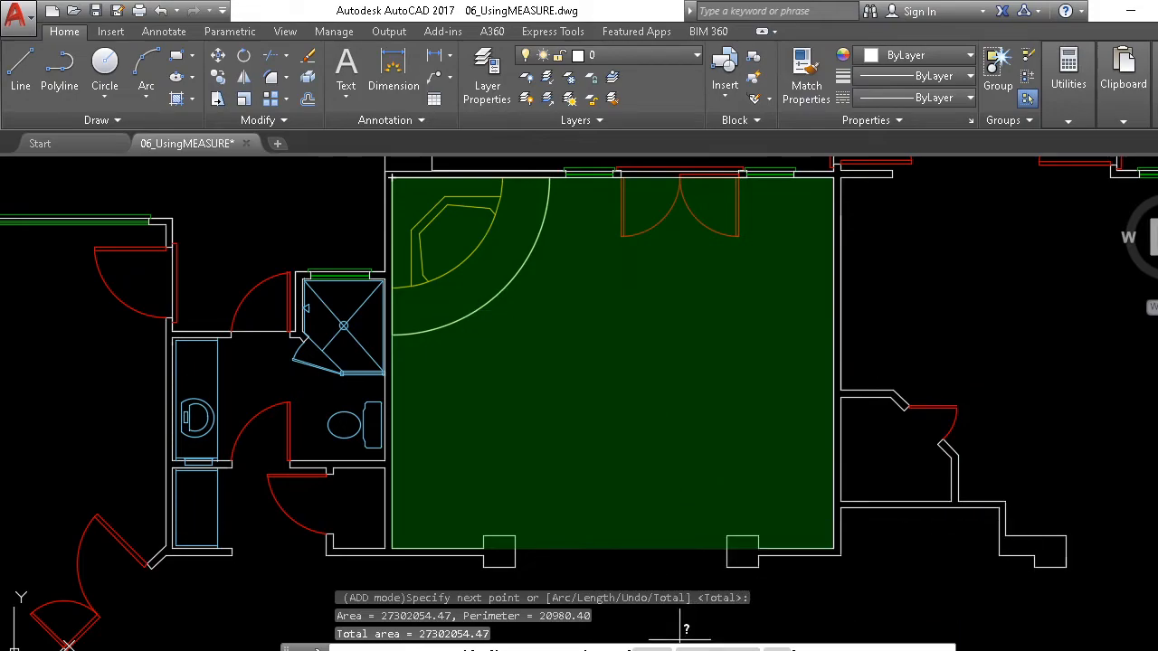
{"action": "key", "text": "Return"}
{"action": "type", "text": "S"}
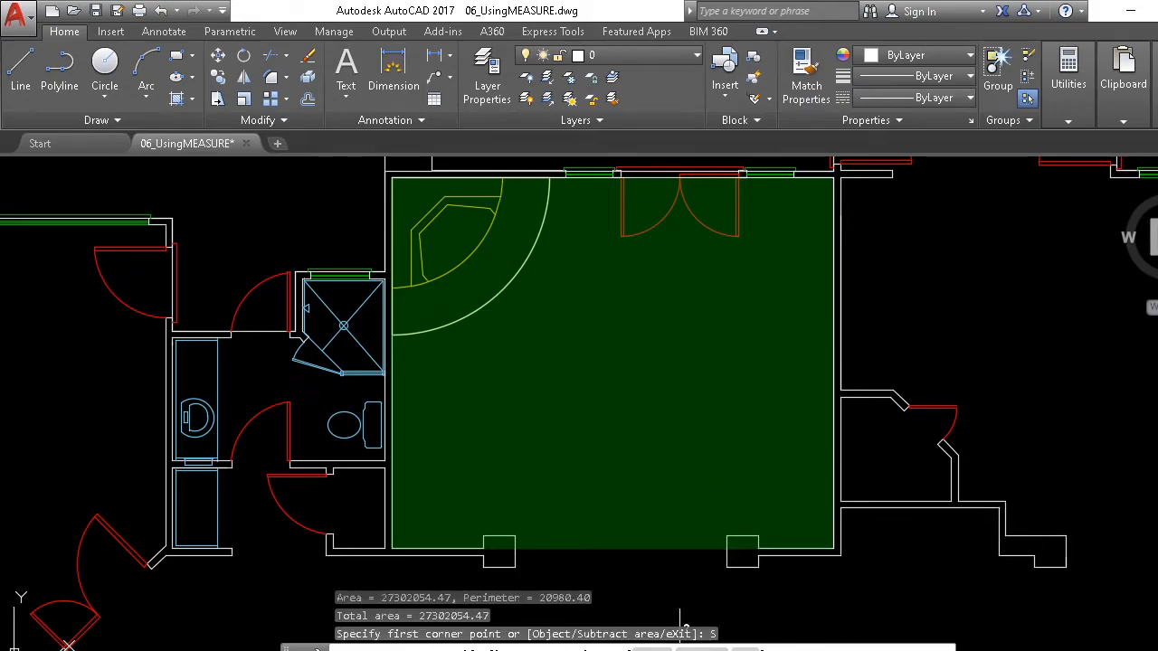
{"action": "key", "text": "Return"}
{"action": "type", "text": "O"}
{"action": "key", "text": "Return"}
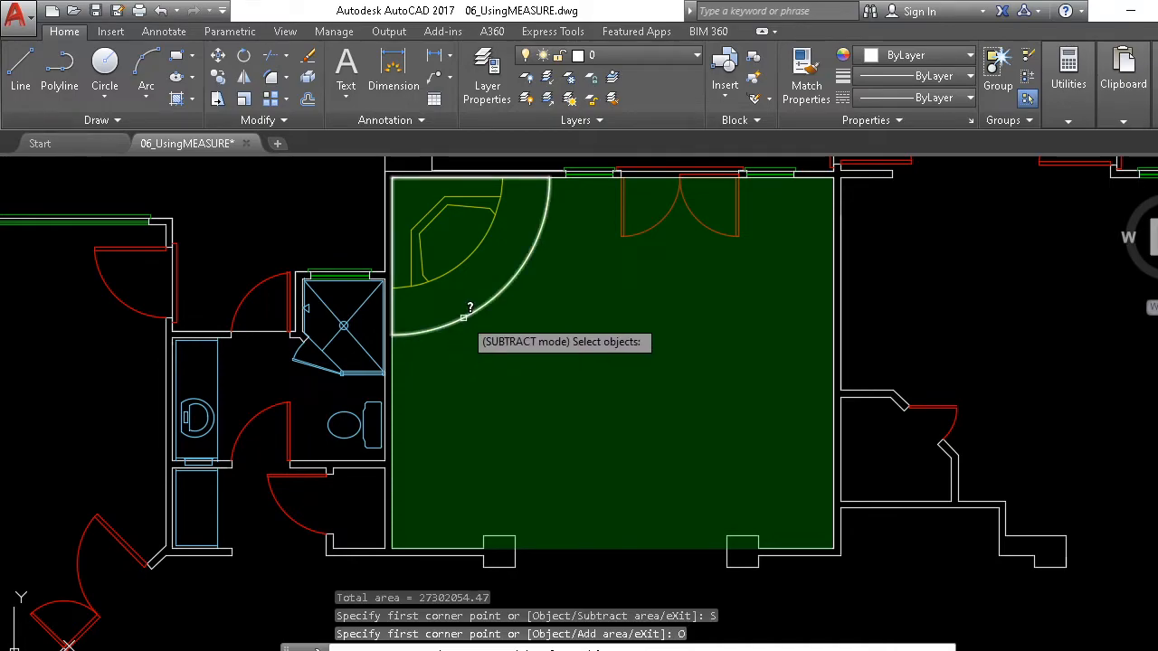
{"action": "left_click", "coordinate": [463, 317]}
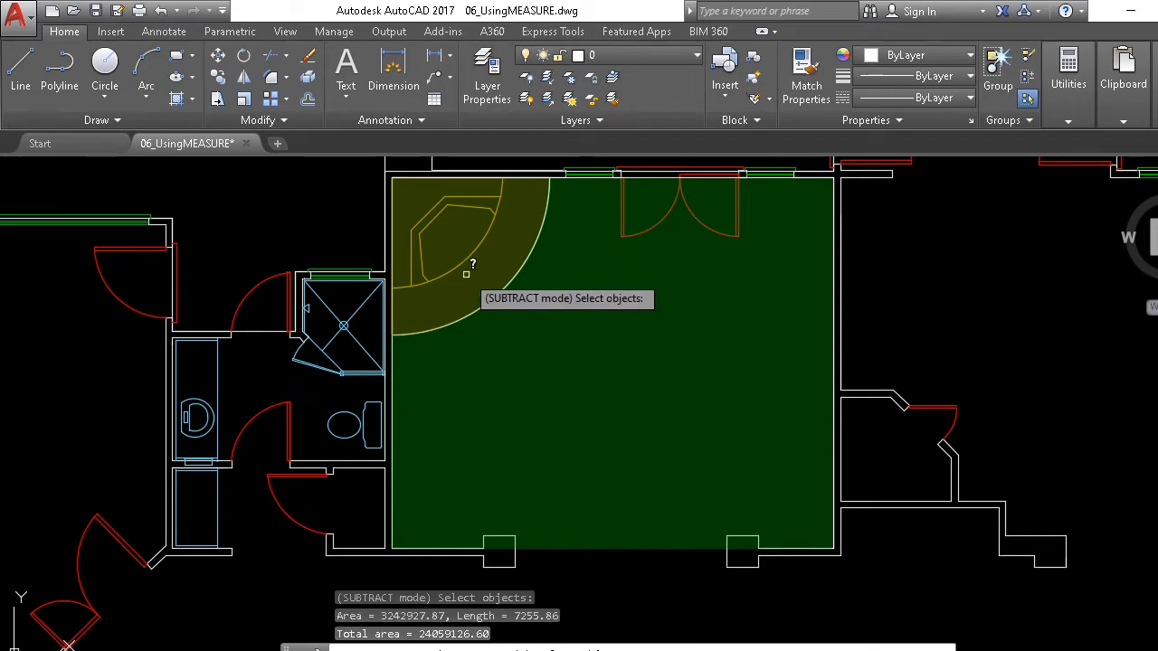
{"action": "key", "text": "Return"}
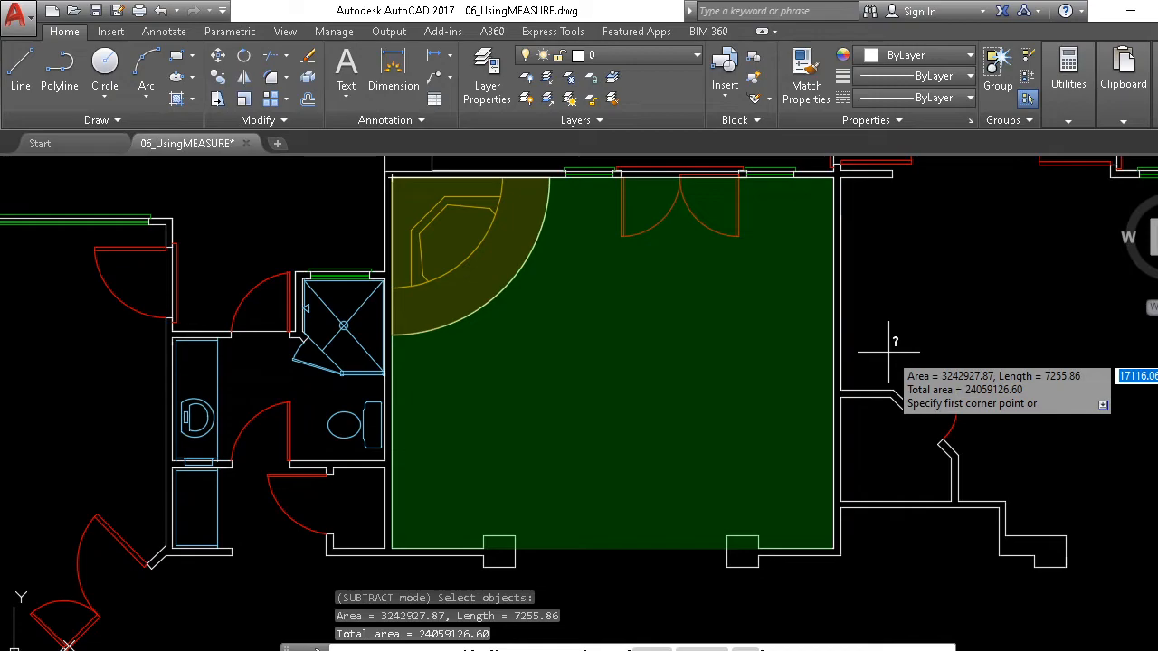
{"action": "key", "text": "Escape"}
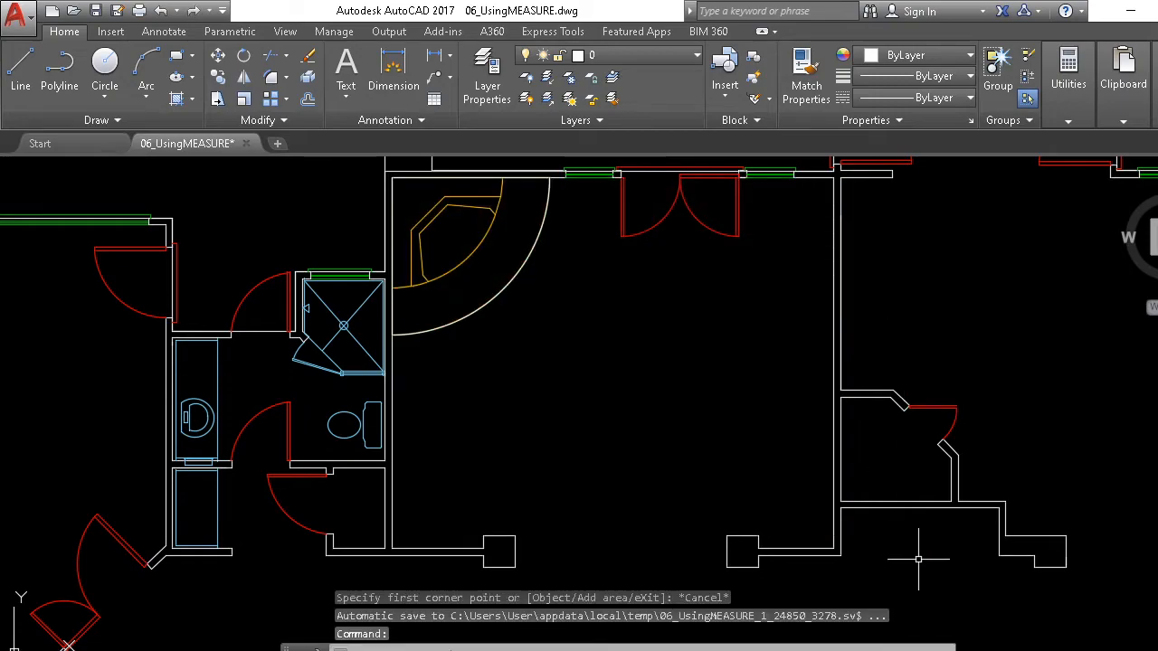
Step: Examine the command history to compare the room's full area, the subtracted hearth area and the remaining total
{"action": "left_click", "coordinate": [944, 645]}
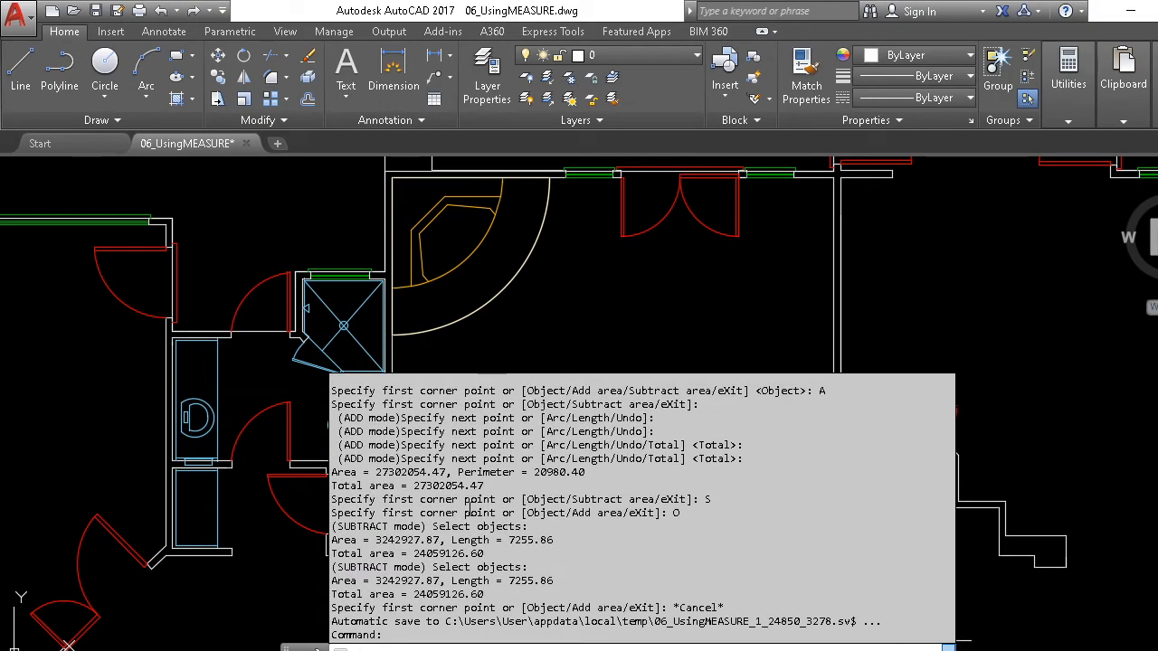
{"action": "scroll", "coordinate": [501, 489], "scroll_direction": "up", "scroll_amount": 5}
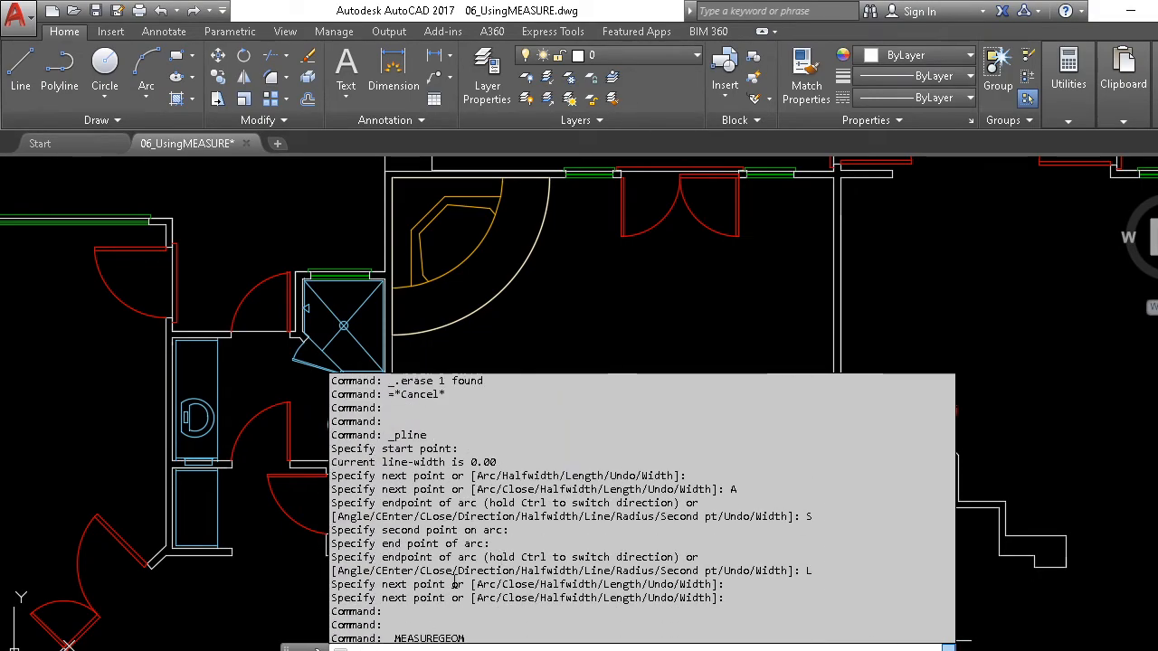
{"action": "scroll", "coordinate": [454, 581], "scroll_direction": "down", "scroll_amount": 5}
{"action": "scroll", "coordinate": [454, 581], "scroll_direction": "down", "scroll_amount": 2}
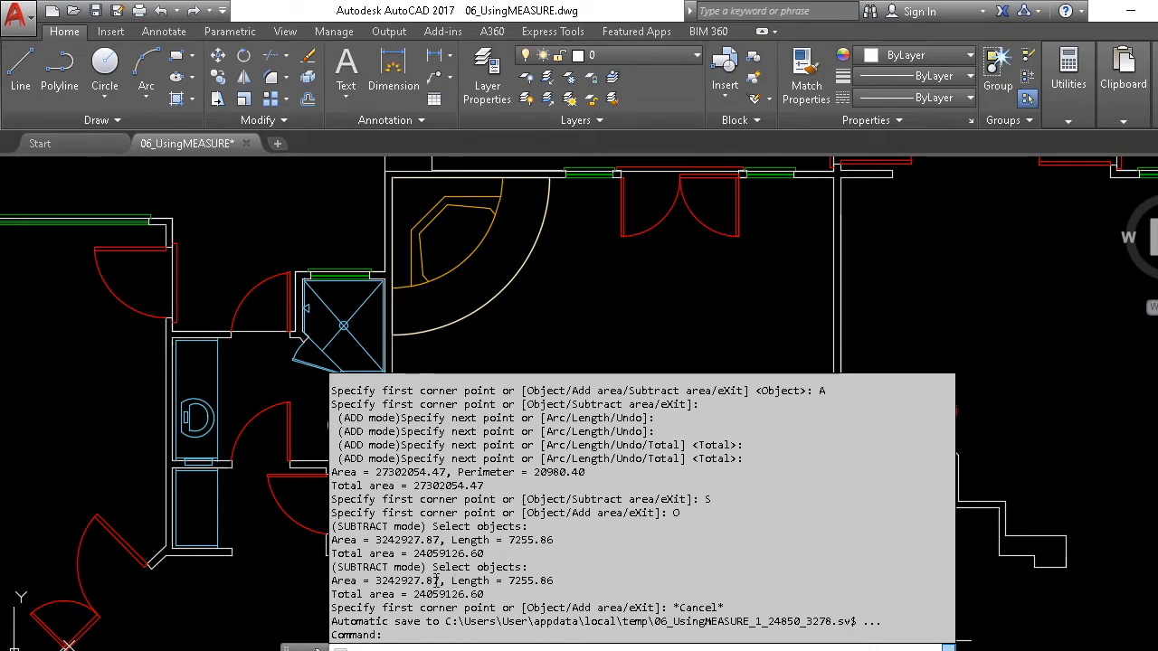
{"action": "left_click_drag", "start_coordinate": [376, 581], "coordinate": [444, 581]}
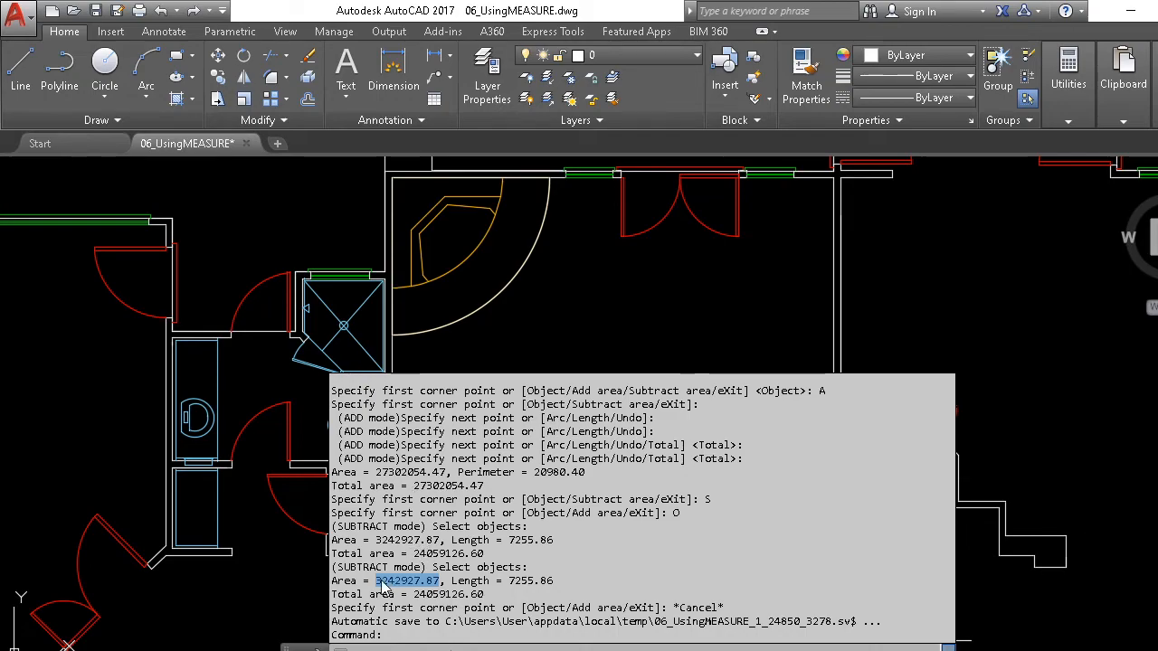
{"action": "left_click_drag", "start_coordinate": [377, 580], "coordinate": [496, 554]}
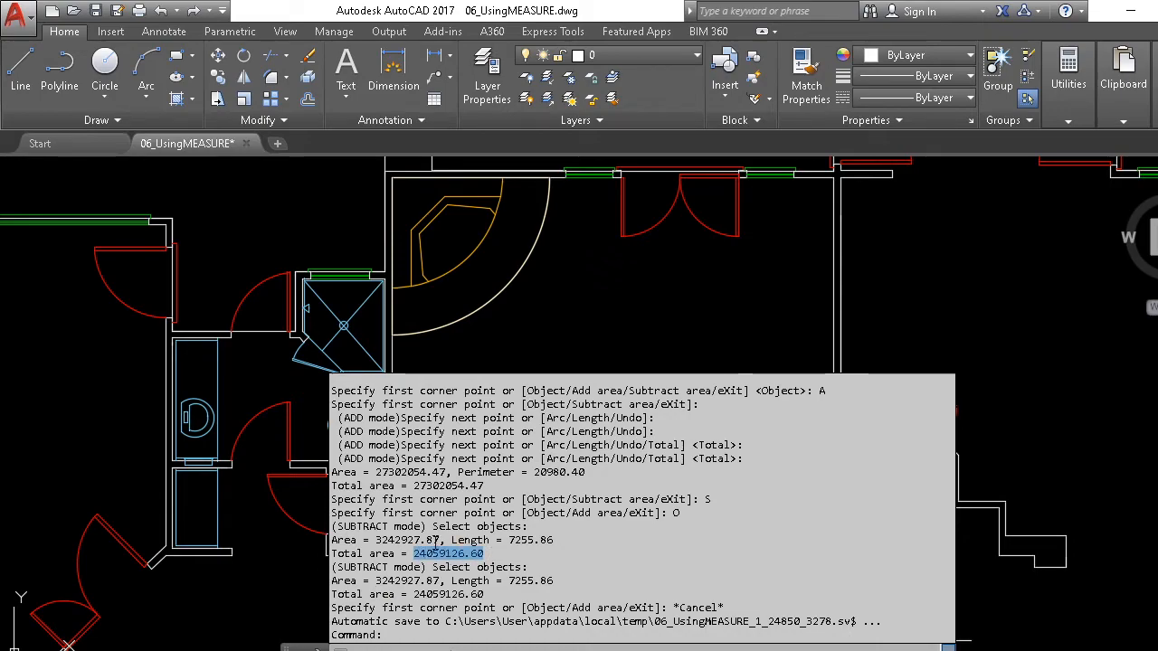
{"action": "left_click_drag", "start_coordinate": [413, 486], "coordinate": [490, 488]}
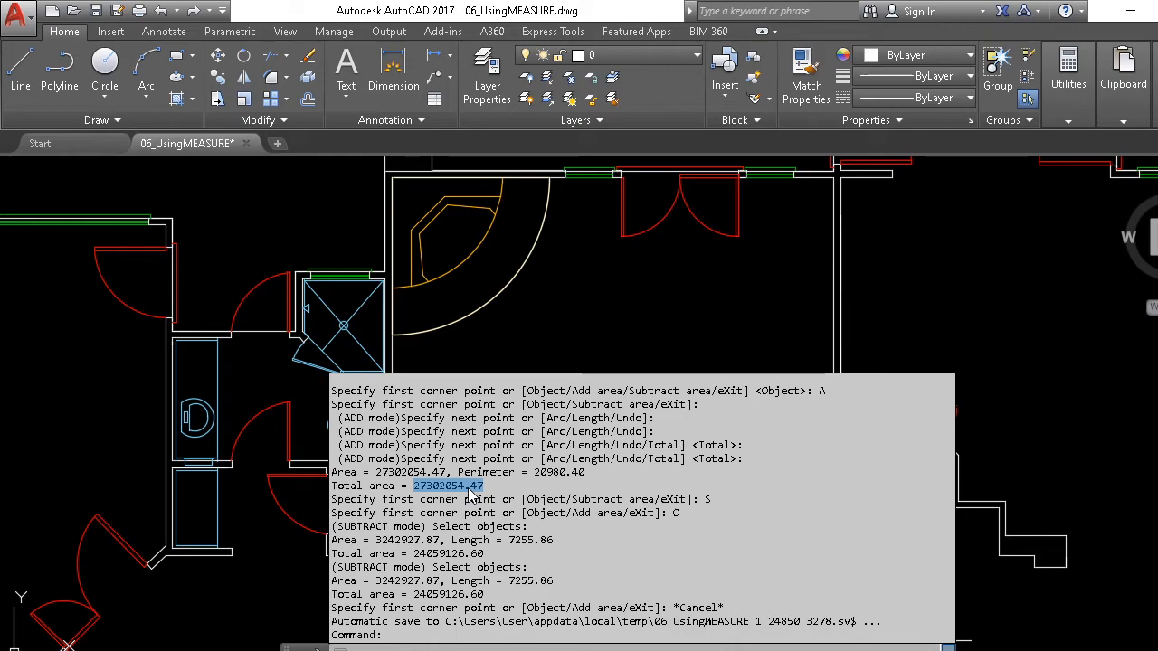
{"action": "left_click", "coordinate": [417, 592]}
{"action": "left_click_drag", "start_coordinate": [414, 594], "coordinate": [489, 598]}
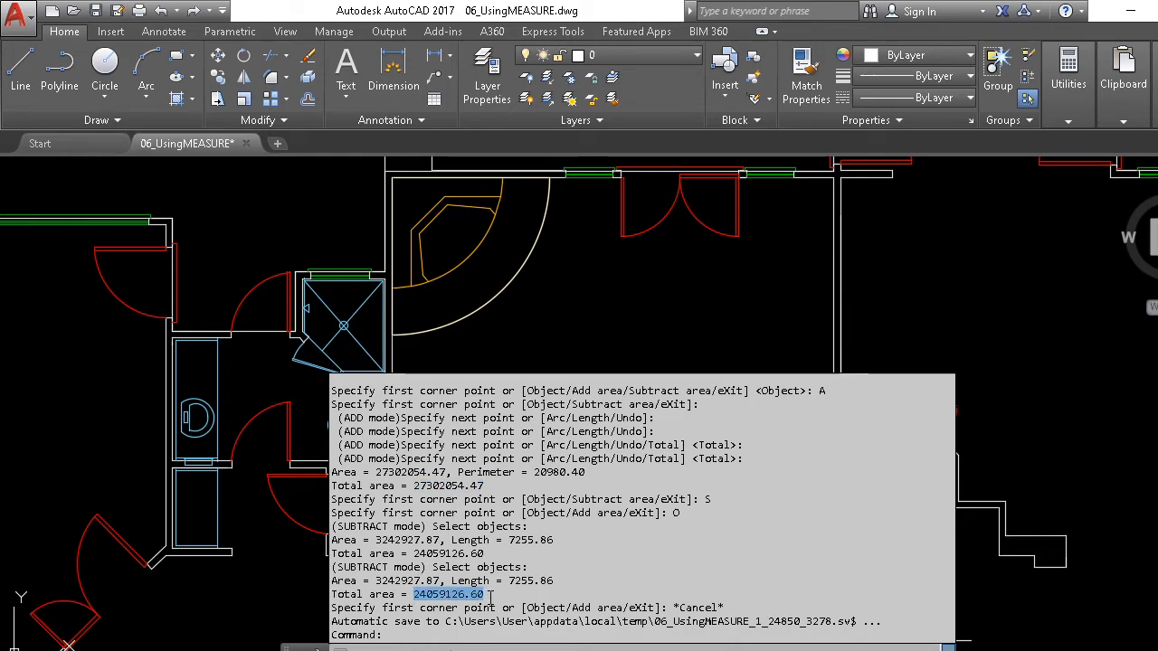
{"action": "left_click_drag", "start_coordinate": [376, 581], "coordinate": [441, 581]}
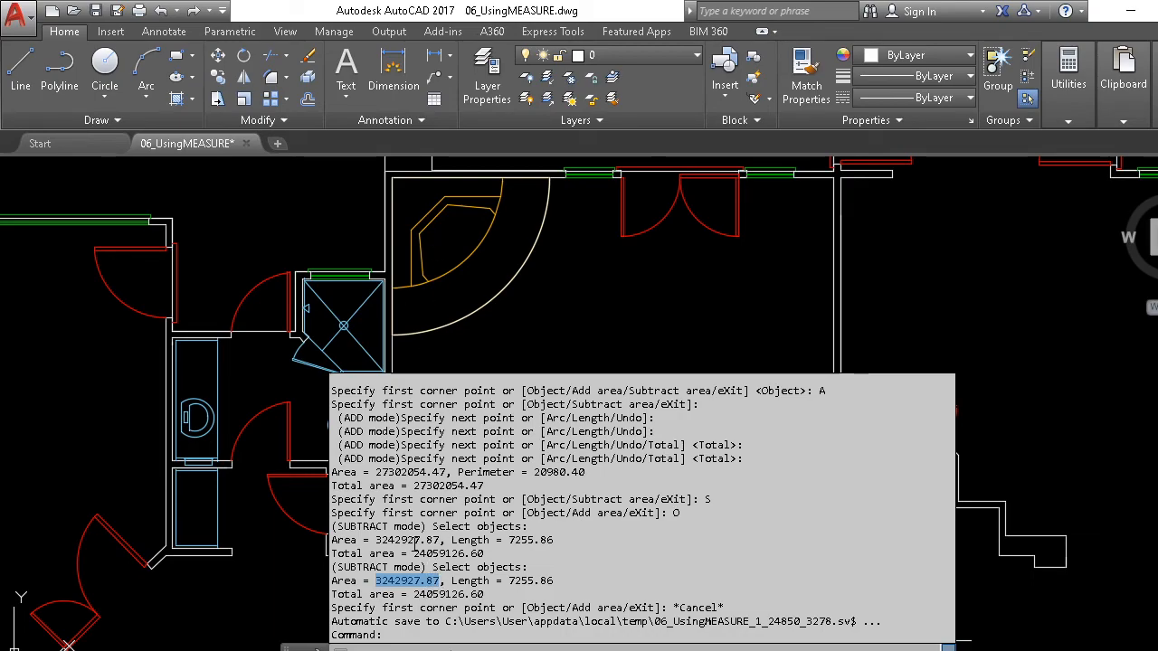
{"action": "left_click_drag", "start_coordinate": [414, 485], "coordinate": [488, 486]}
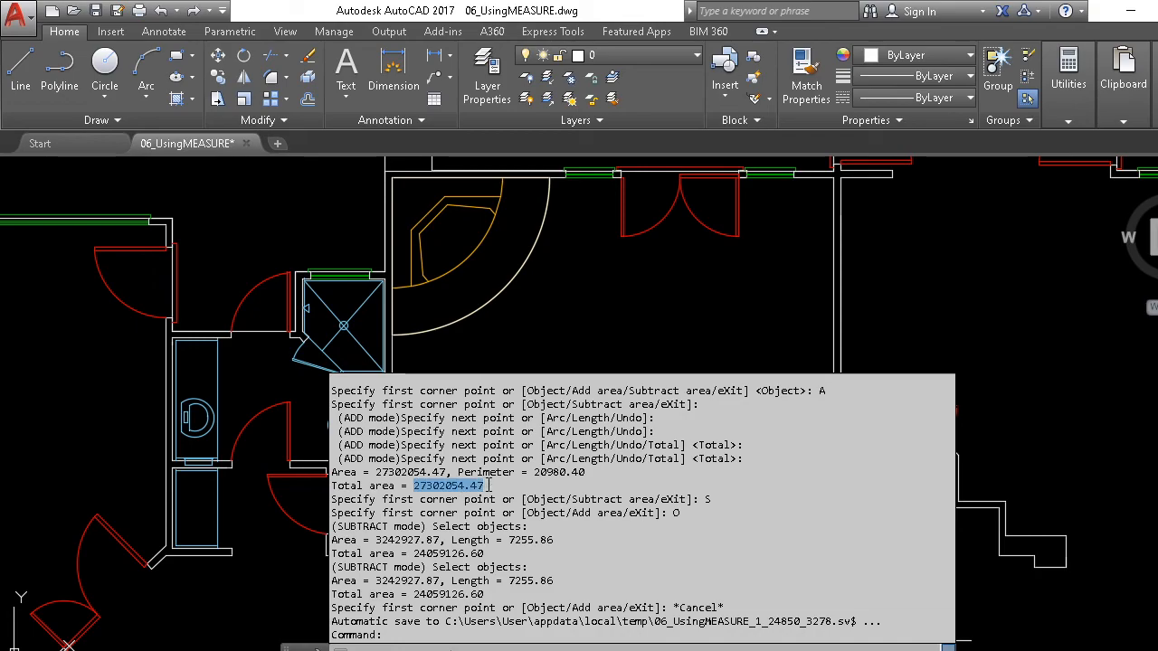
{"action": "scroll", "coordinate": [575, 412], "scroll_direction": "down", "scroll_amount": 5}
{"action": "middle_click_drag", "start_coordinate": [576, 420], "coordinate": [588, 295]}
{"action": "scroll", "coordinate": [539, 334], "scroll_direction": "up", "scroll_amount": 2}
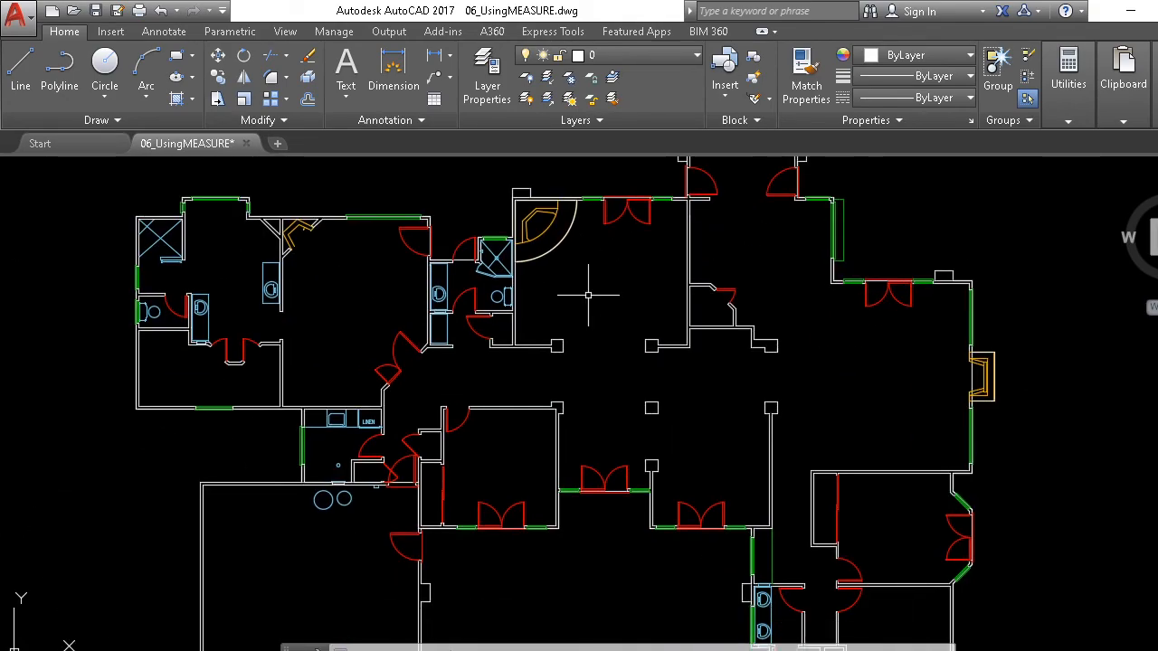